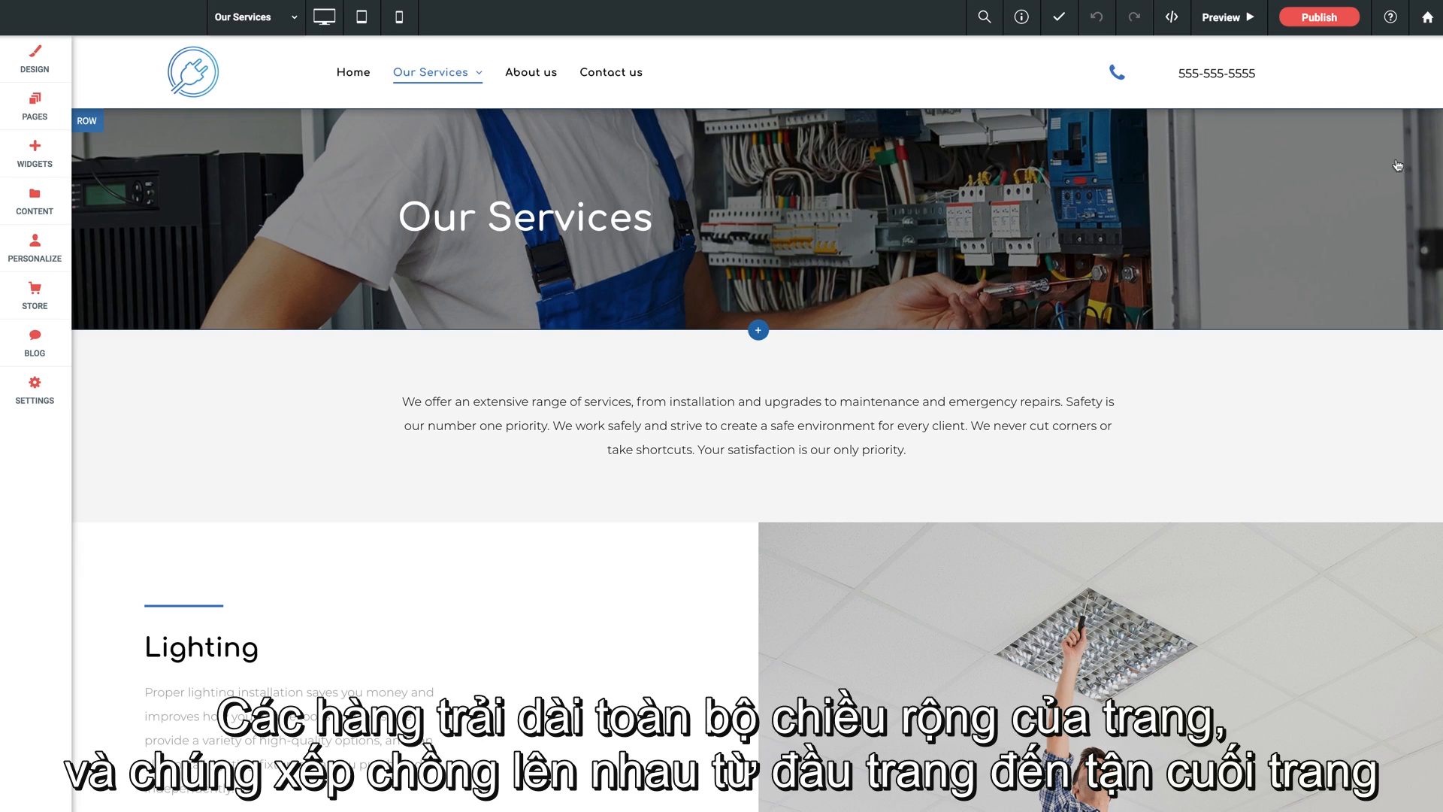
- Move the Our Services banner row below the intro text row, and return it to the top of the page
{"action": "scroll", "coordinate": [297, 360], "scroll_direction": "down", "scroll_amount": 3}
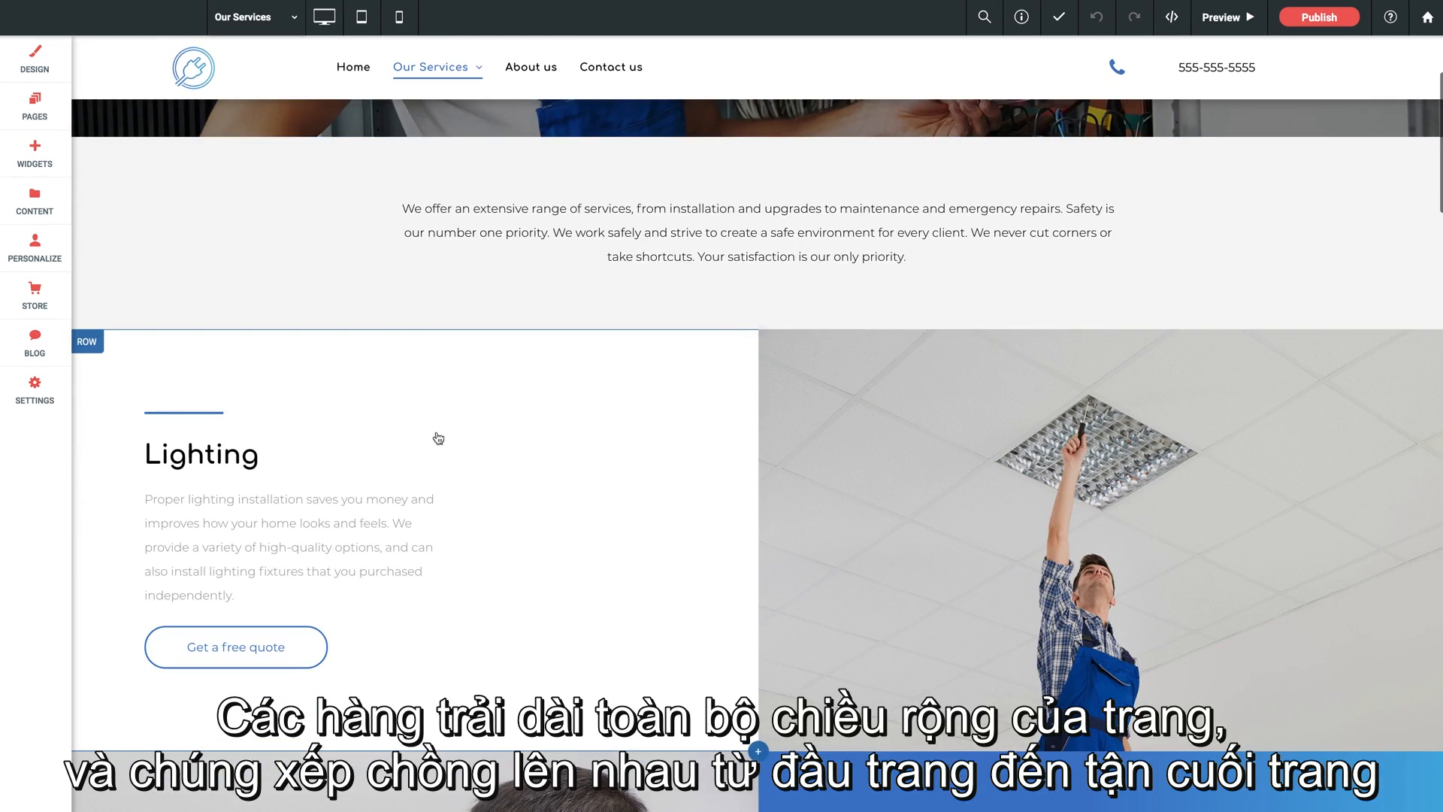
{"action": "scroll", "coordinate": [361, 473], "scroll_direction": "down", "scroll_amount": 4}
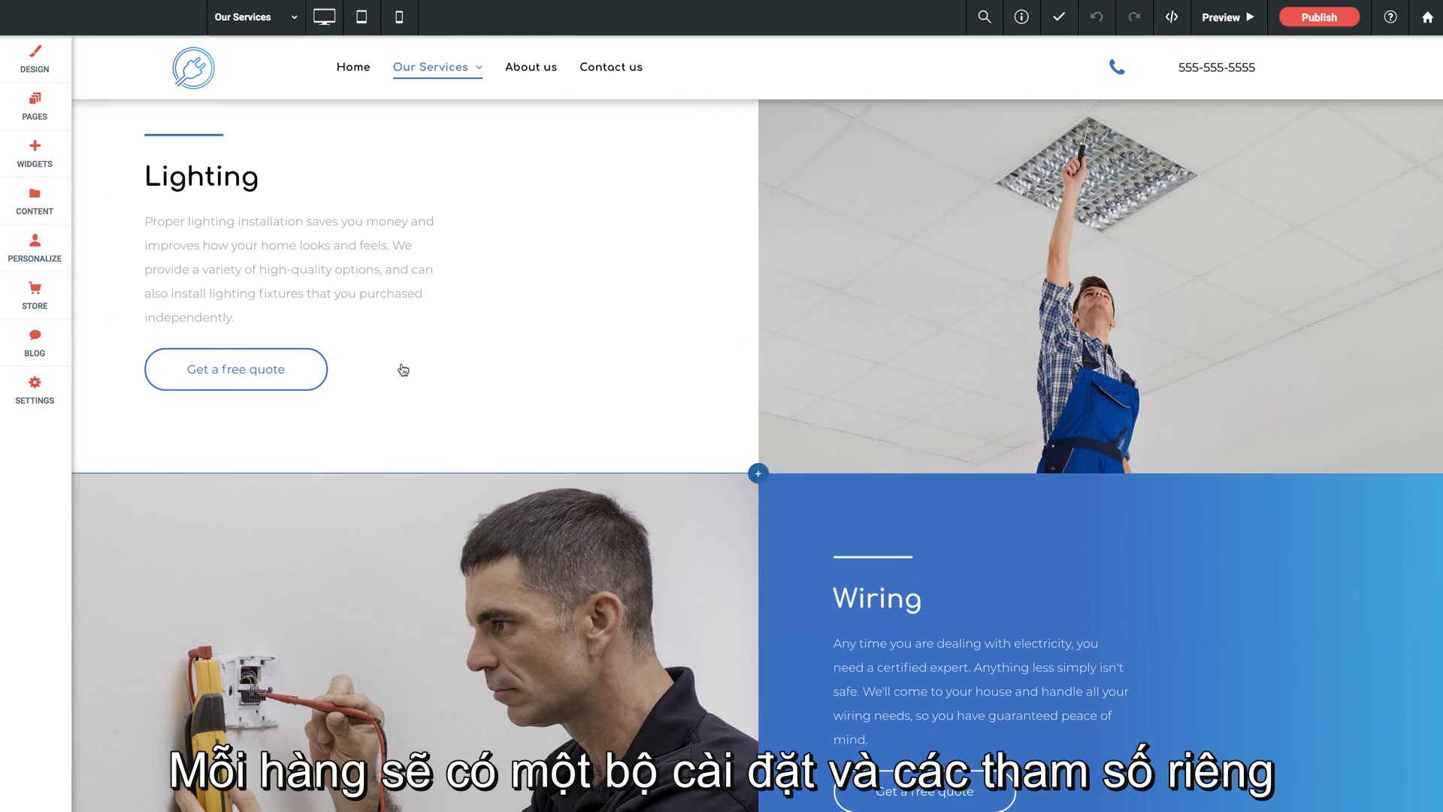
{"action": "scroll", "coordinate": [402, 368], "scroll_direction": "up", "scroll_amount": 6}
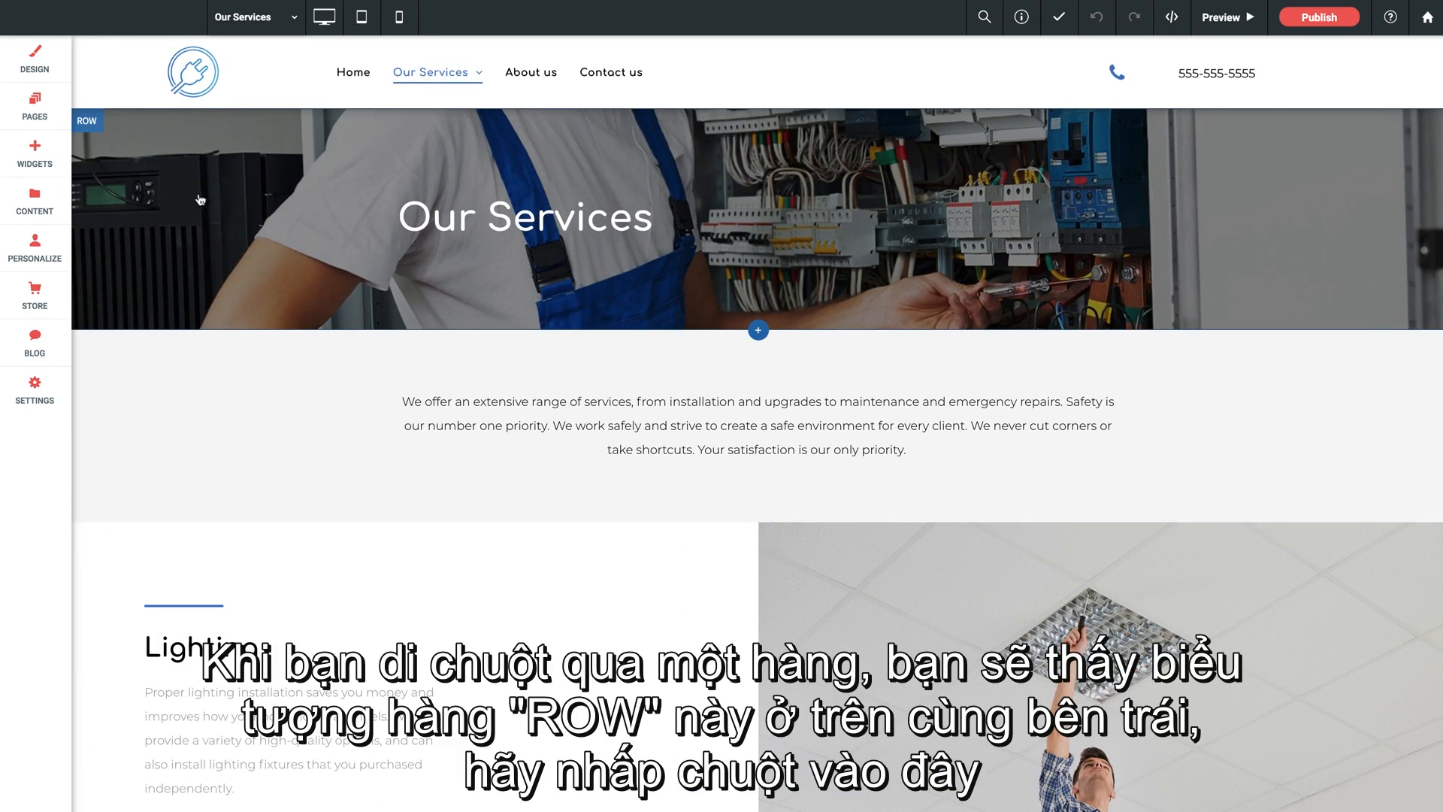
{"action": "left_click", "coordinate": [90, 124]}
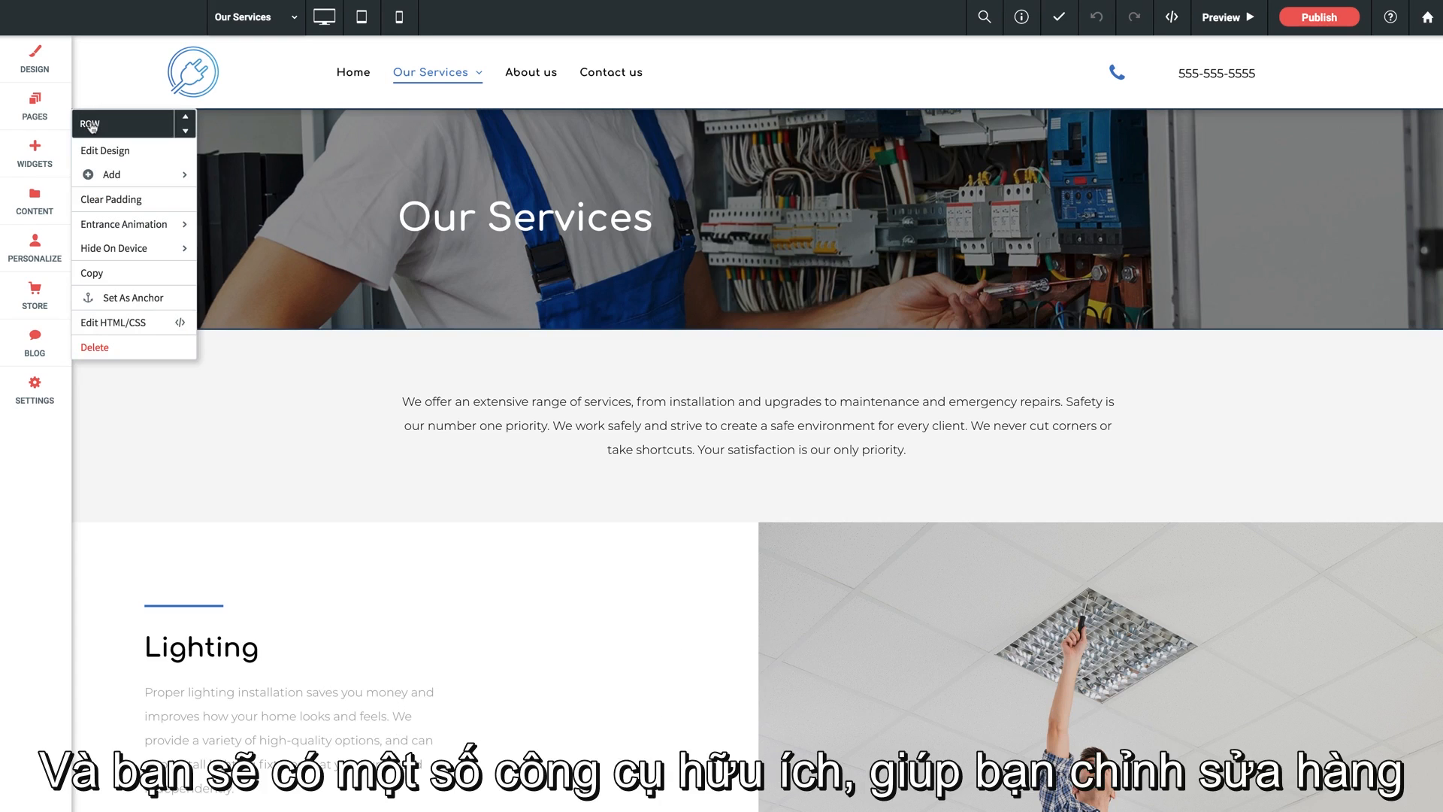
{"action": "mouse_move", "coordinate": [125, 252]}
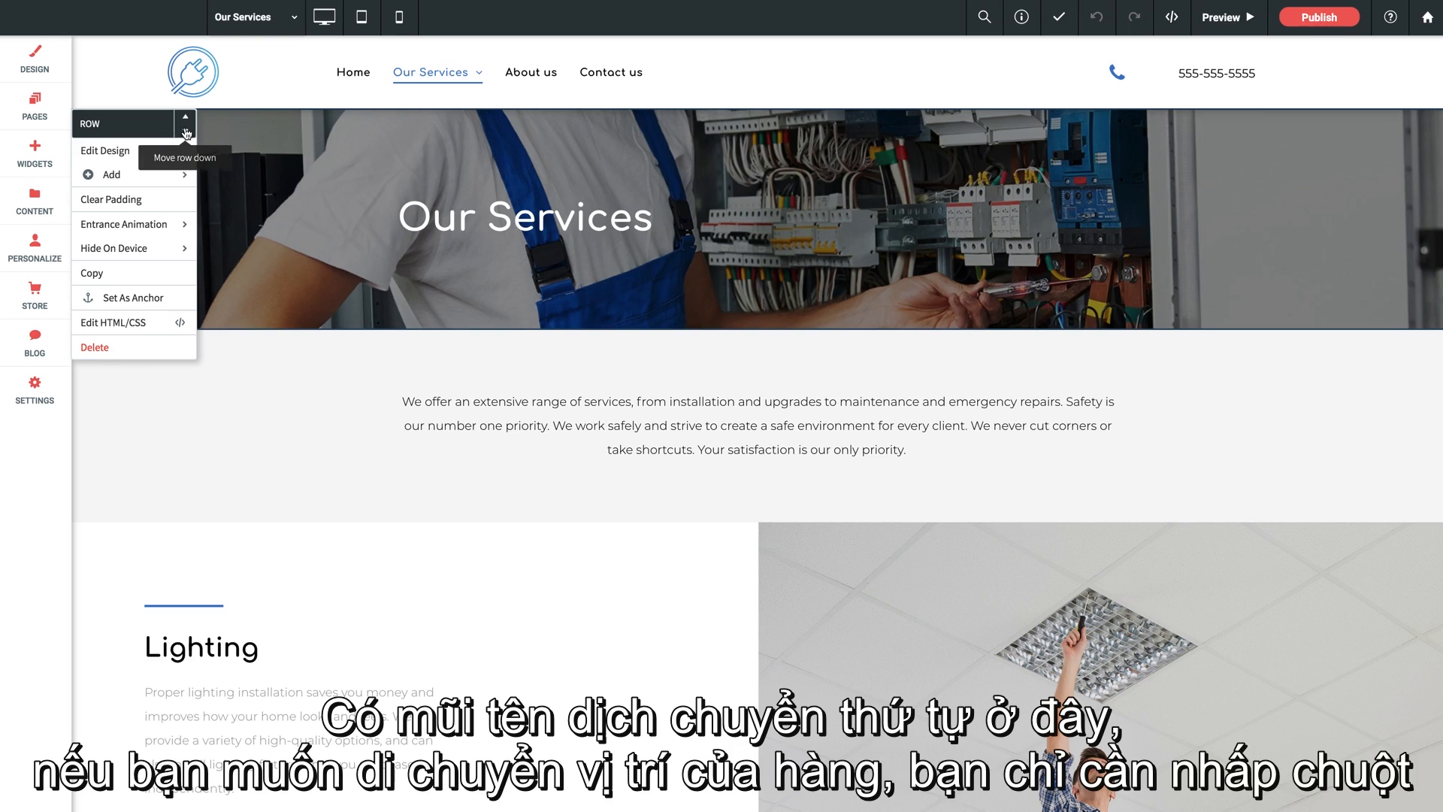
{"action": "left_click", "coordinate": [186, 133]}
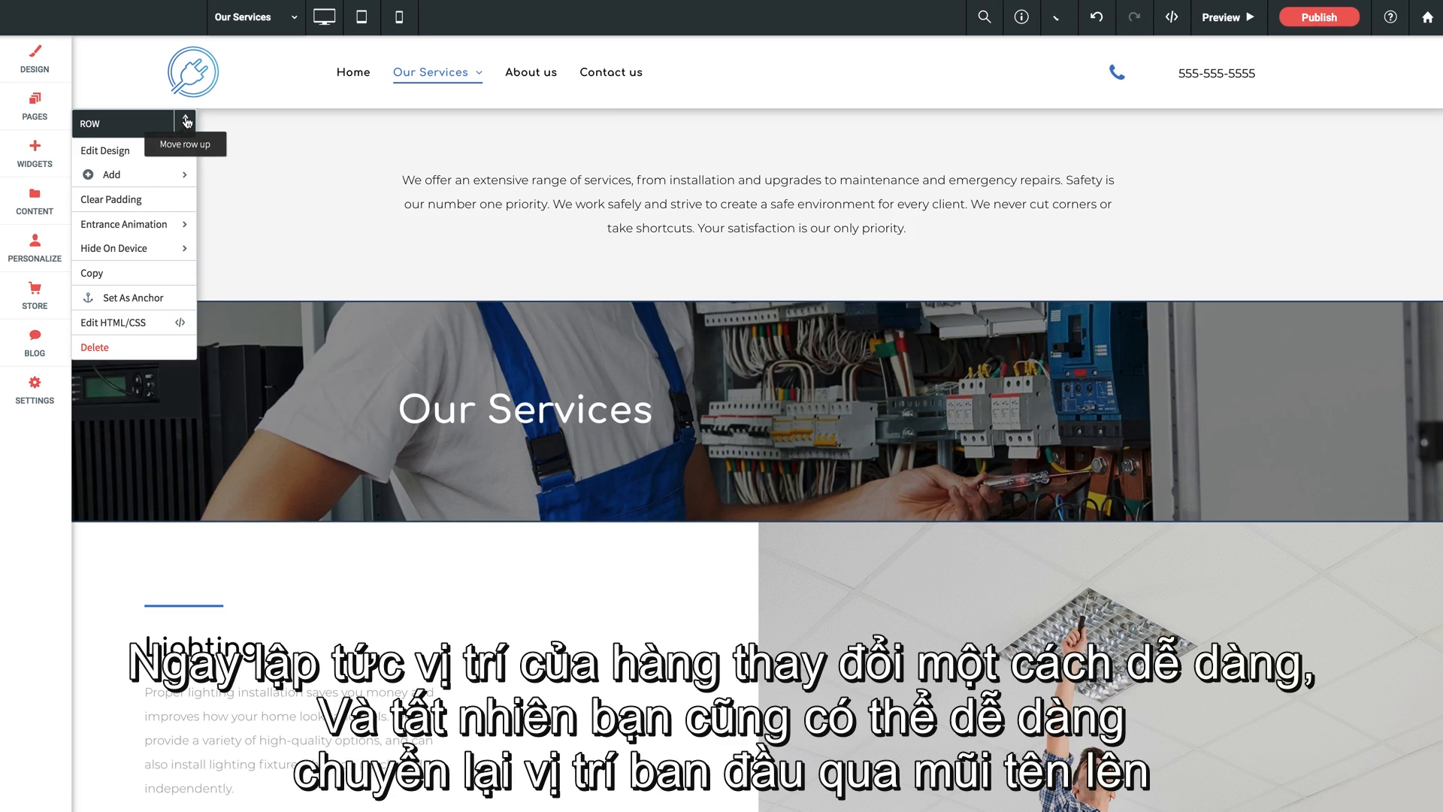
{"action": "left_click", "coordinate": [187, 119]}
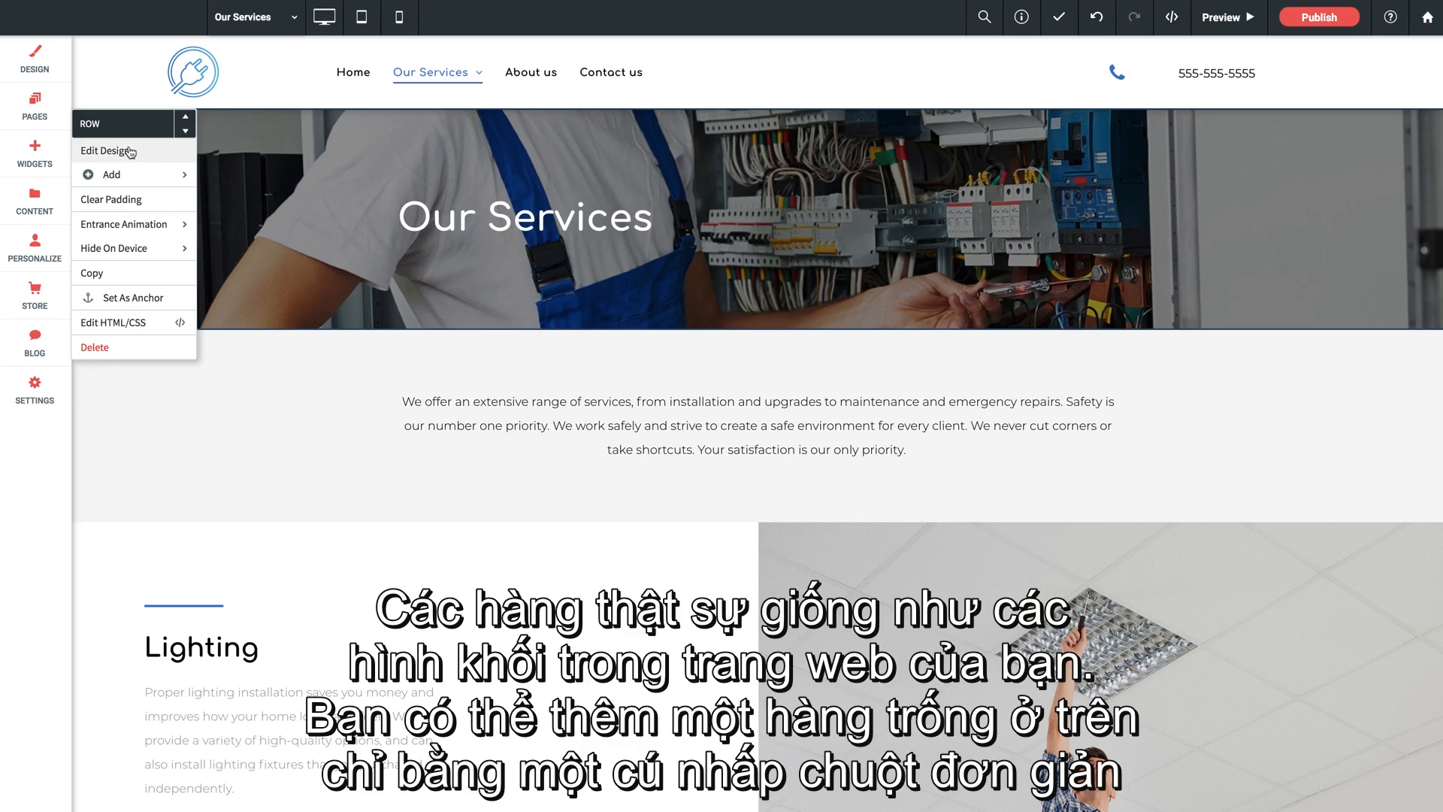
- Add an empty row above the Our Services banner row and delete that new row
{"action": "mouse_move", "coordinate": [131, 171]}
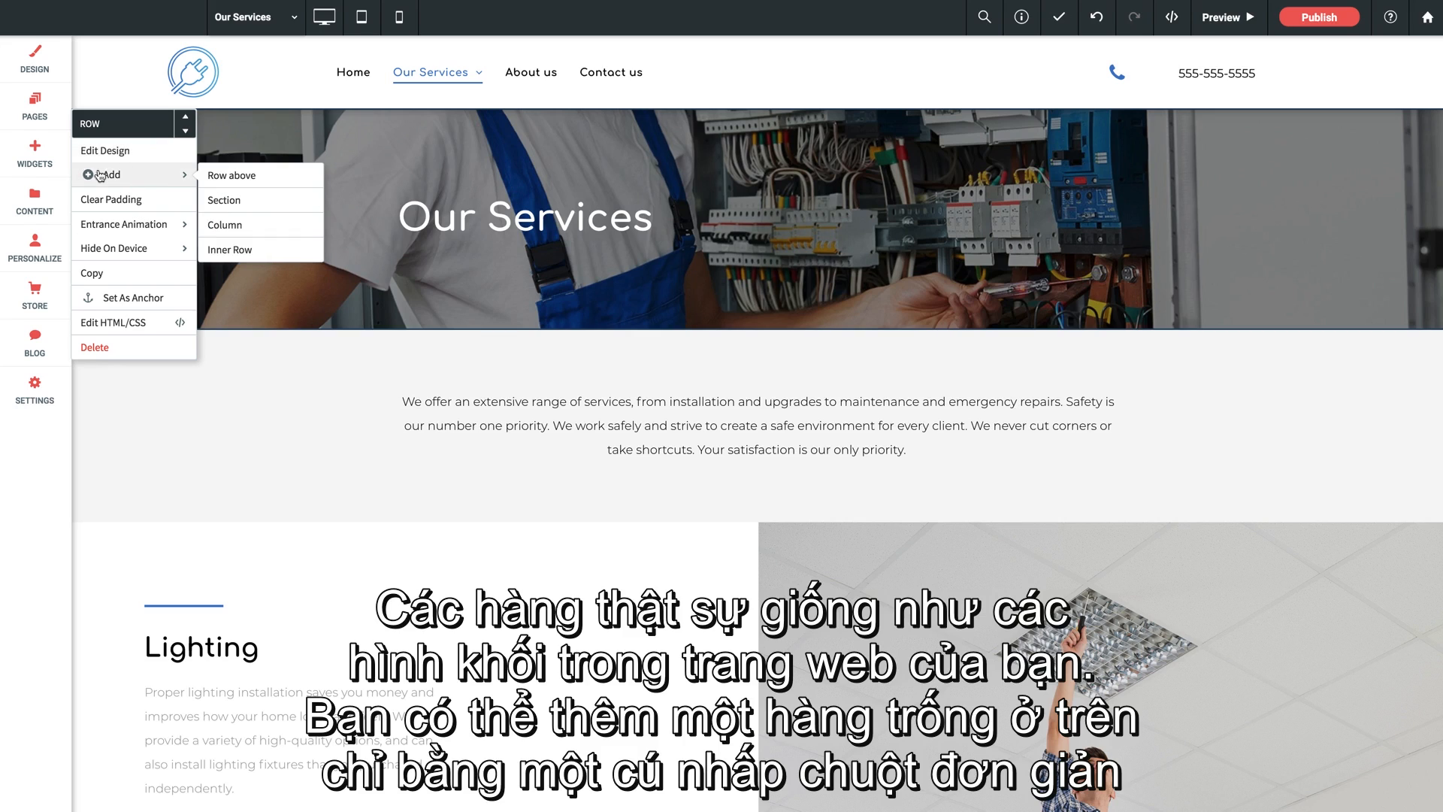
{"action": "left_click", "coordinate": [229, 178]}
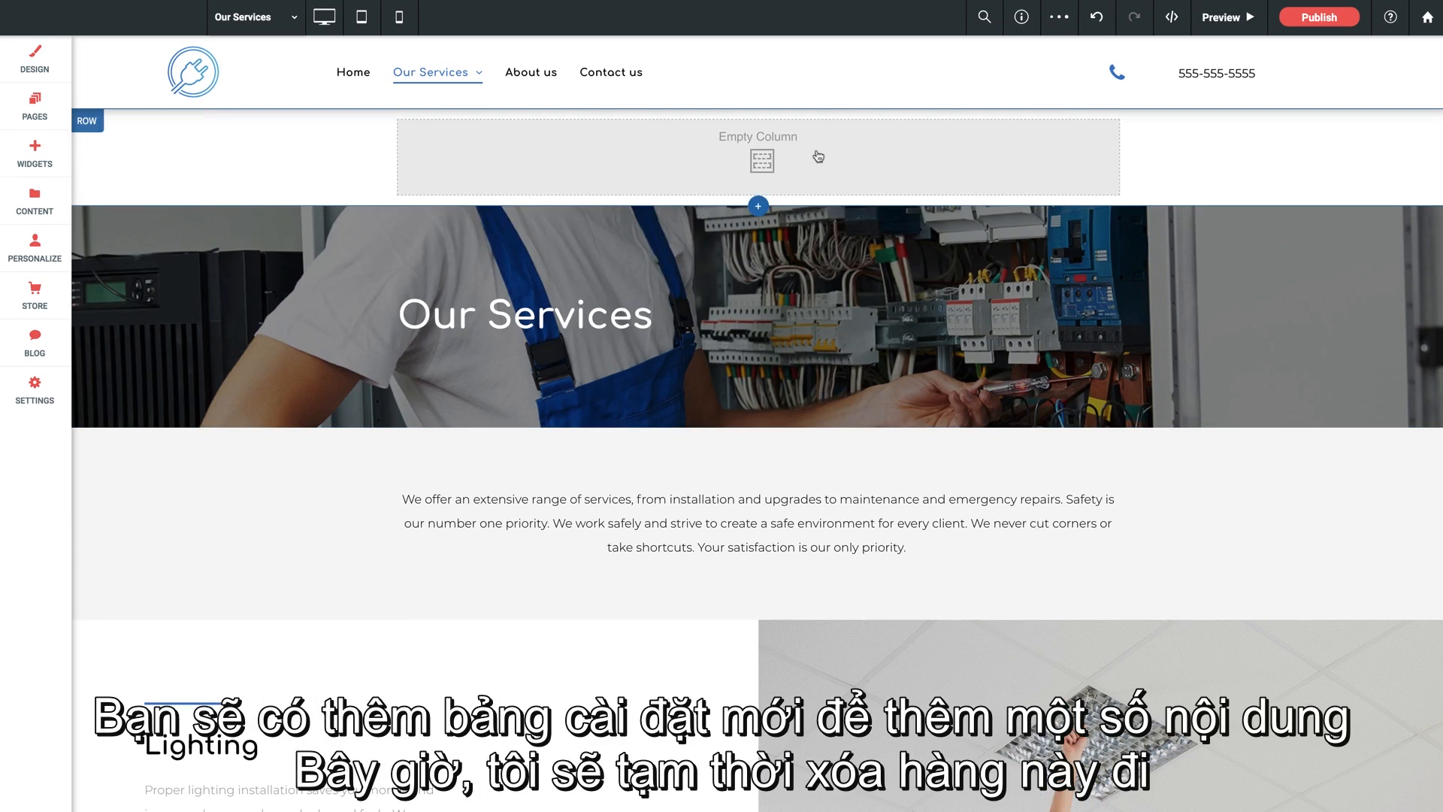
{"action": "left_click", "coordinate": [88, 122]}
{"action": "left_click", "coordinate": [95, 347]}
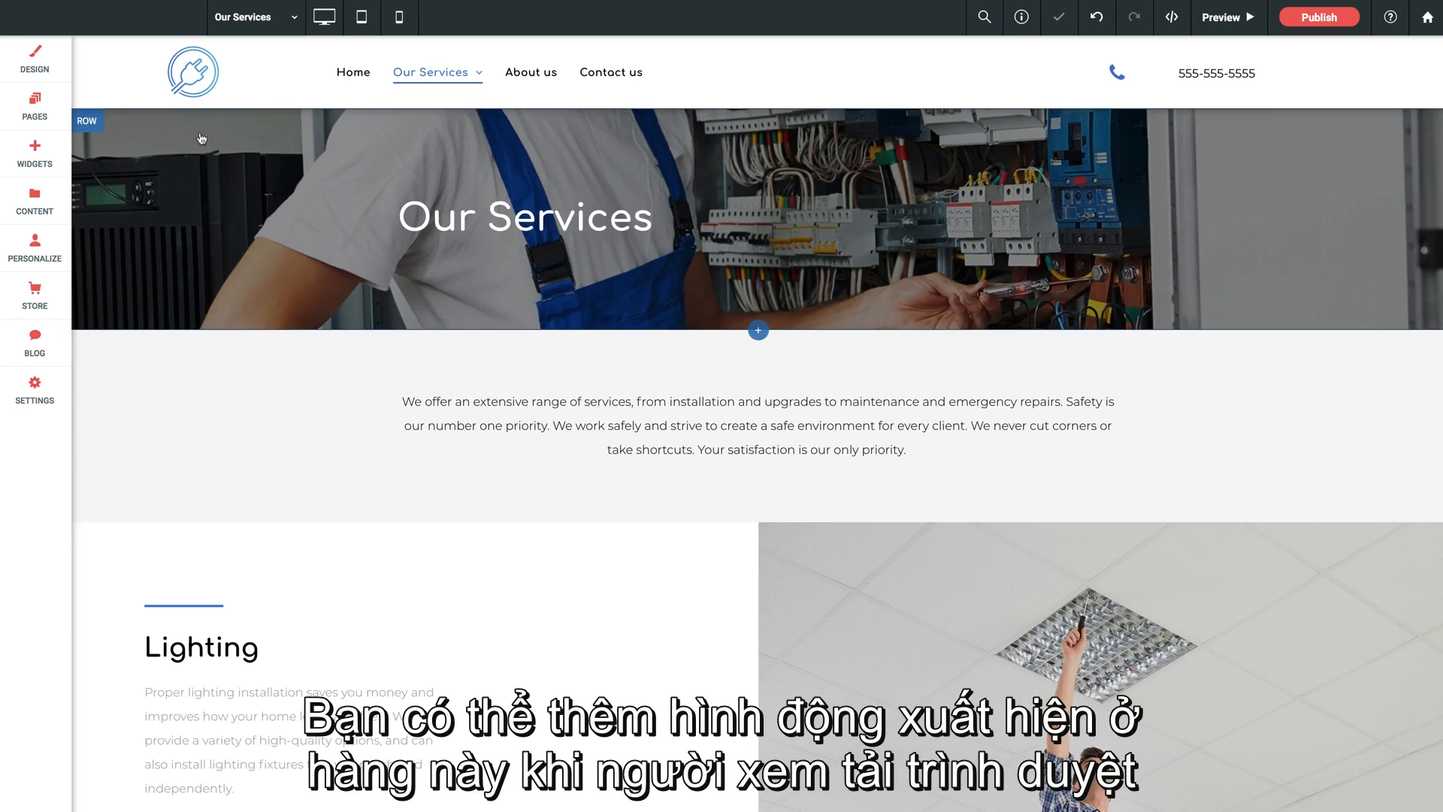
- Open the banner row's design settings, examine the available settings and background options, and close them
{"action": "left_click", "coordinate": [91, 127]}
{"action": "mouse_move", "coordinate": [128, 224]}
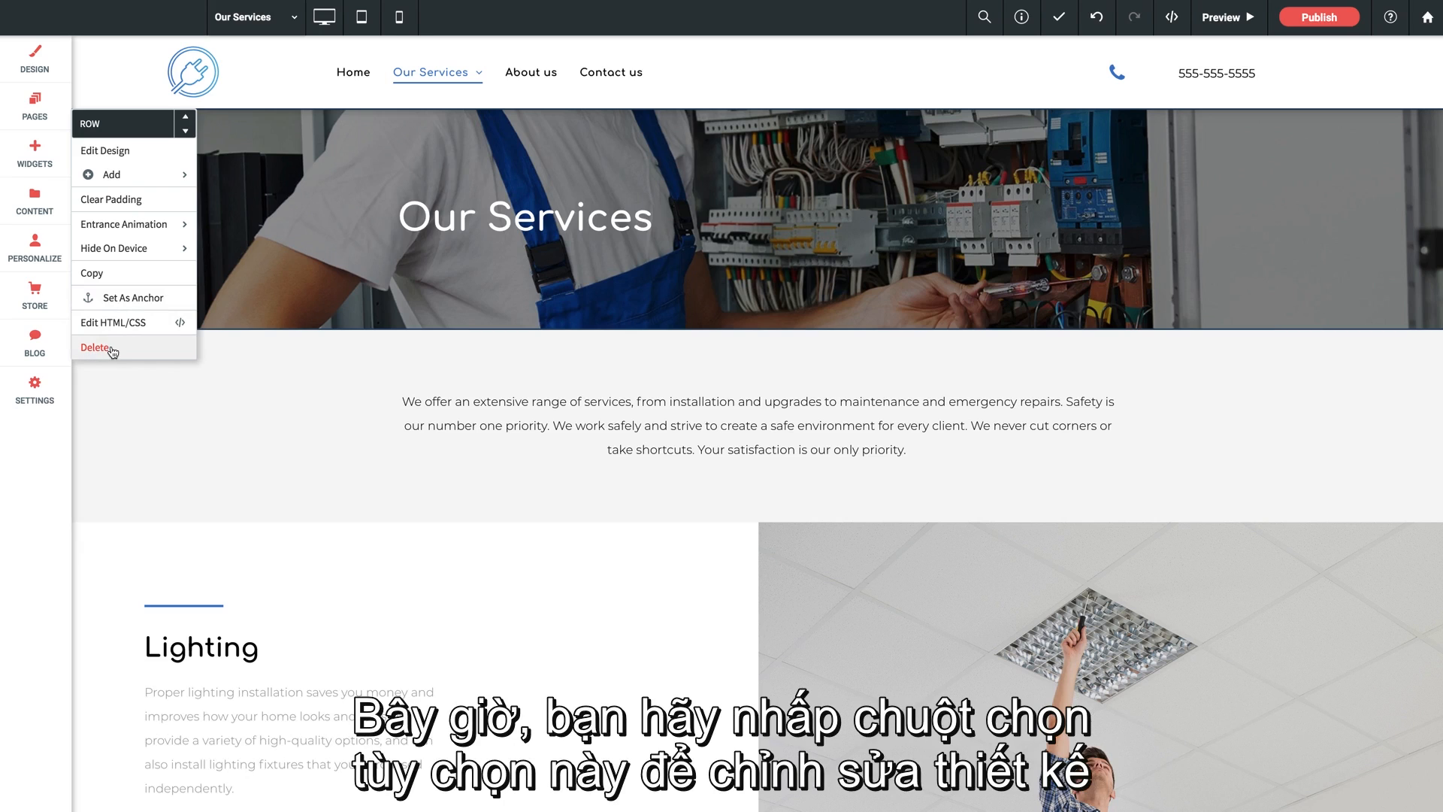
{"action": "left_click", "coordinate": [111, 156]}
{"action": "left_click_drag", "start_coordinate": [227, 214], "coordinate": [662, 216]}
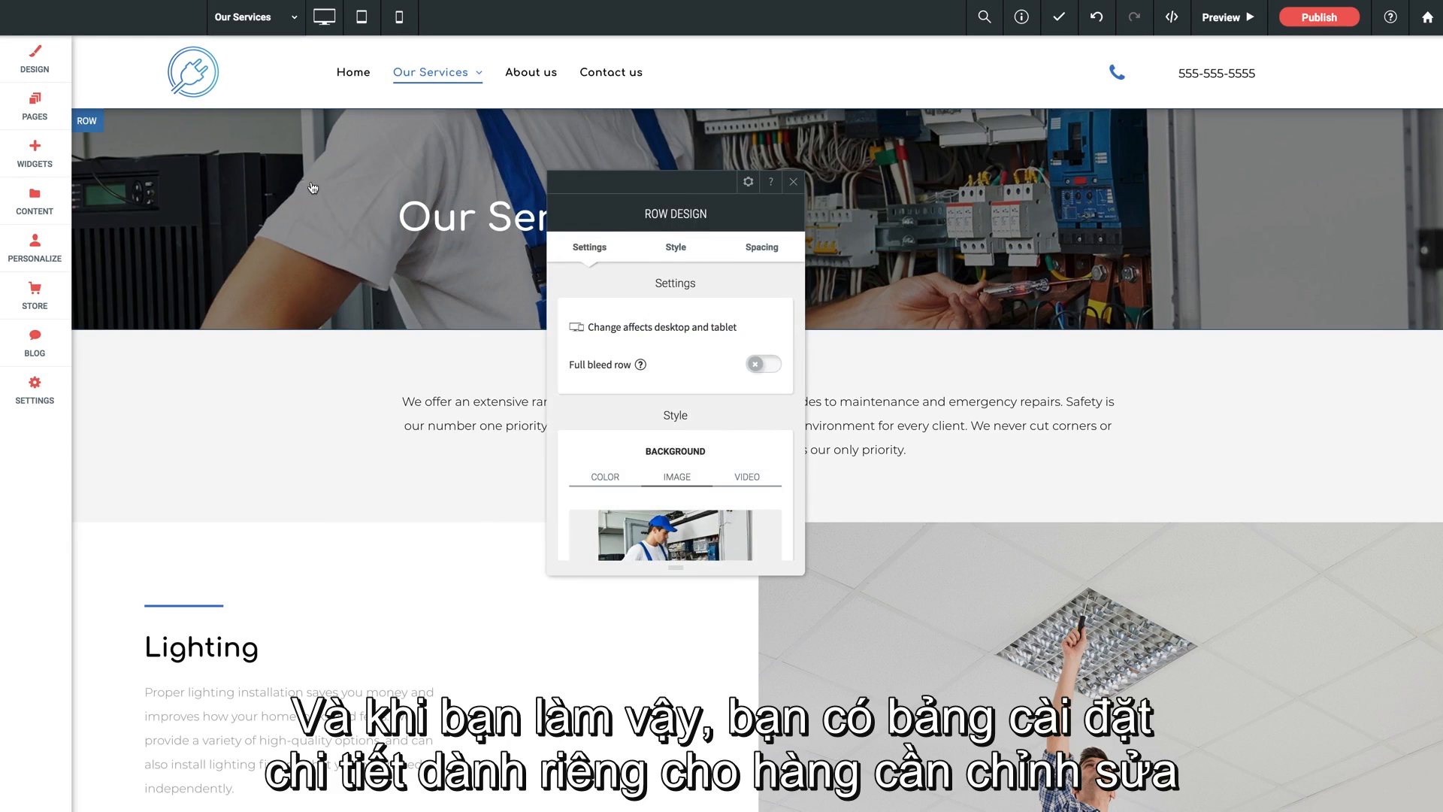
{"action": "left_click_drag", "start_coordinate": [680, 188], "coordinate": [889, 185]}
{"action": "scroll", "coordinate": [882, 380], "scroll_direction": "down", "scroll_amount": 5}
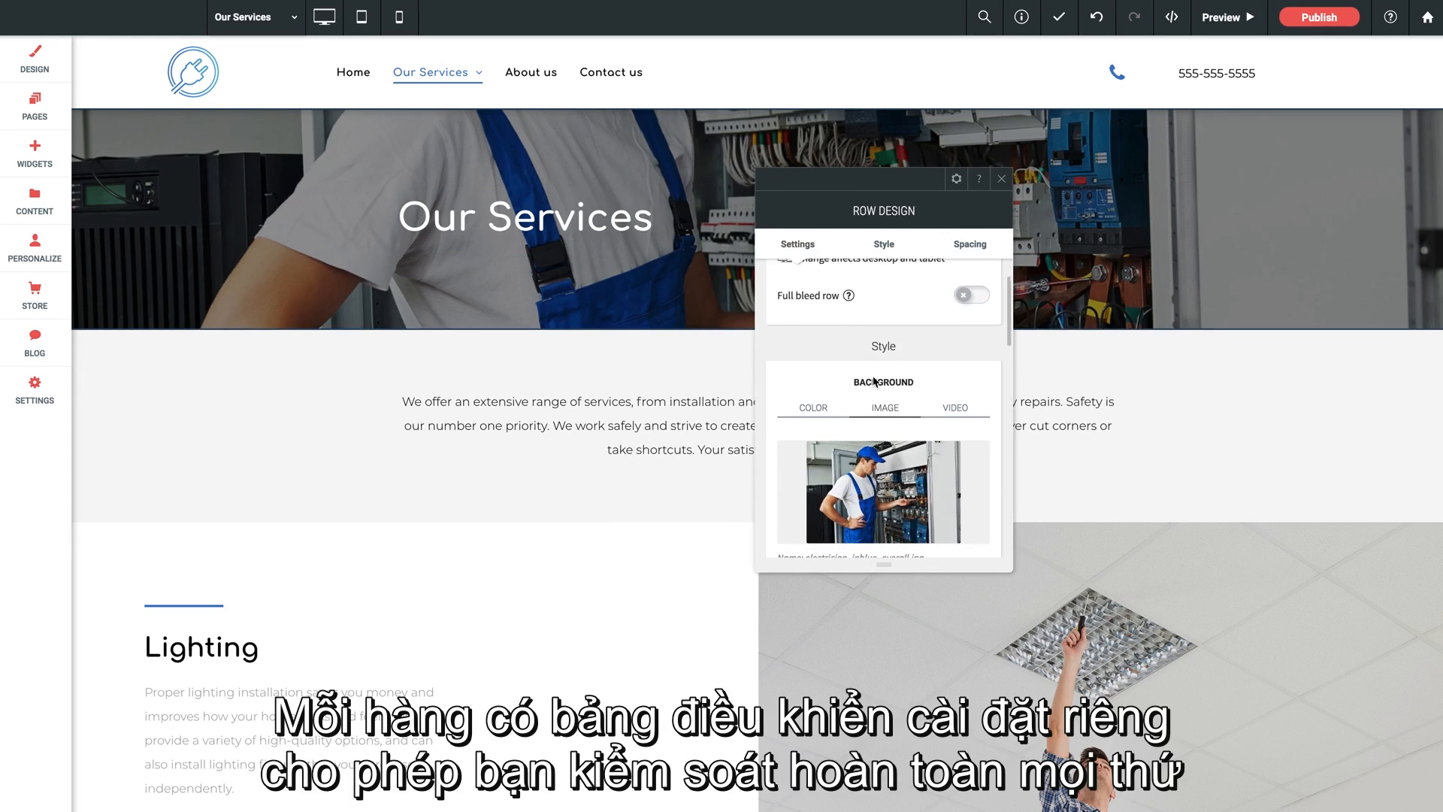
{"action": "scroll", "coordinate": [872, 385], "scroll_direction": "down", "scroll_amount": 1}
{"action": "scroll", "coordinate": [872, 385], "scroll_direction": "up", "scroll_amount": 6}
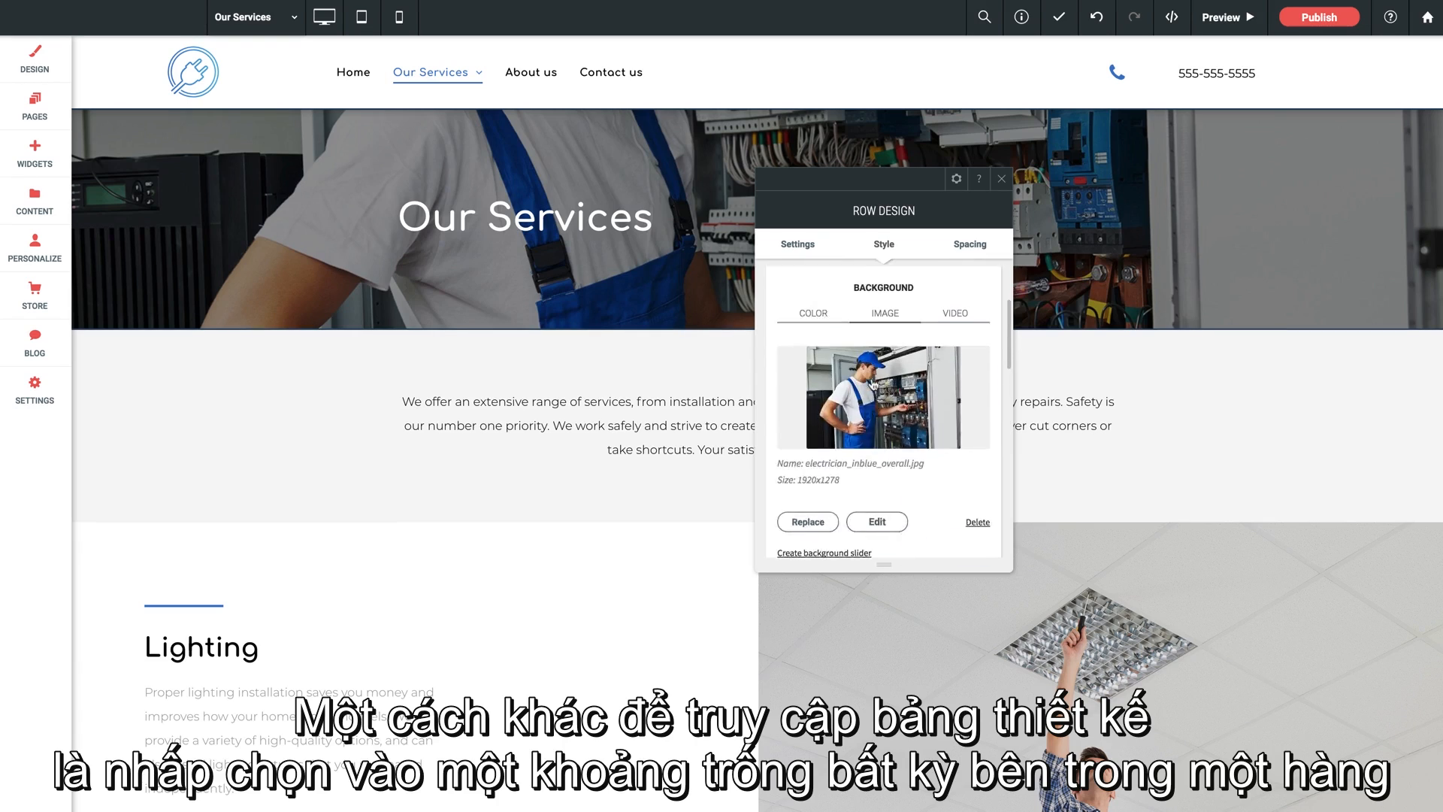
{"action": "left_click", "coordinate": [1001, 180]}
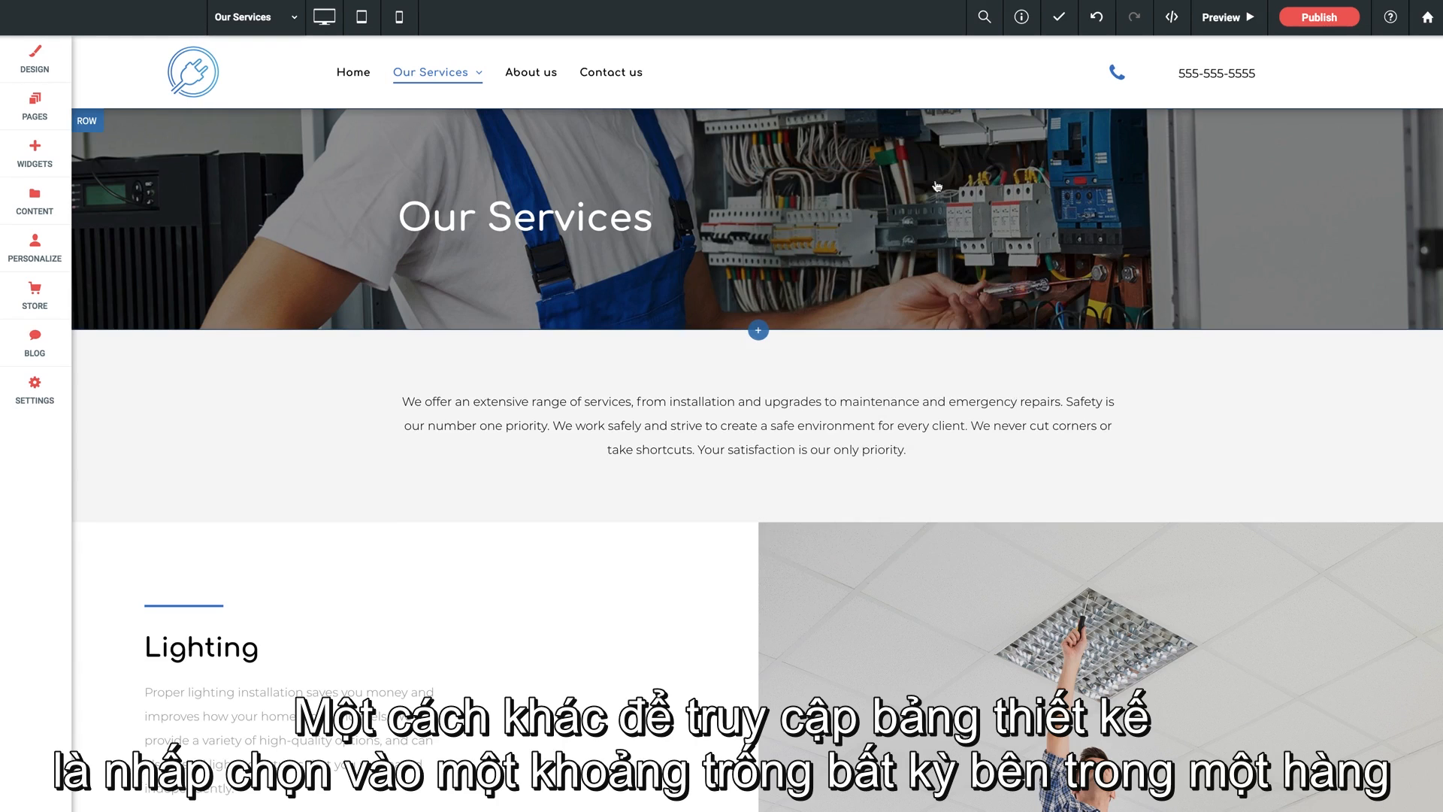
- Switch the banner row's full bleed option on and back off in its row design, and close the settings
{"action": "left_click", "coordinate": [1199, 233]}
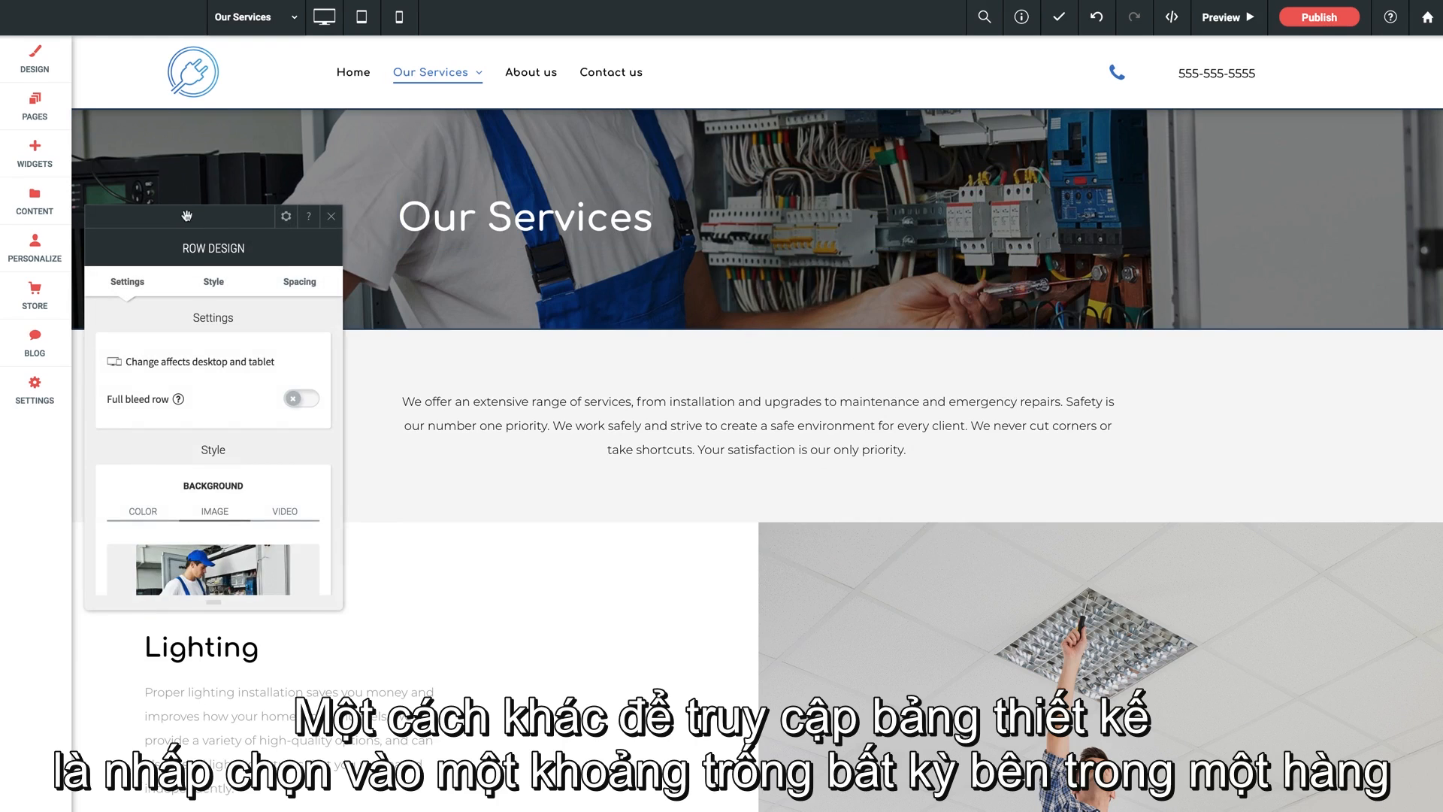
{"action": "left_click_drag", "start_coordinate": [183, 213], "coordinate": [684, 189]}
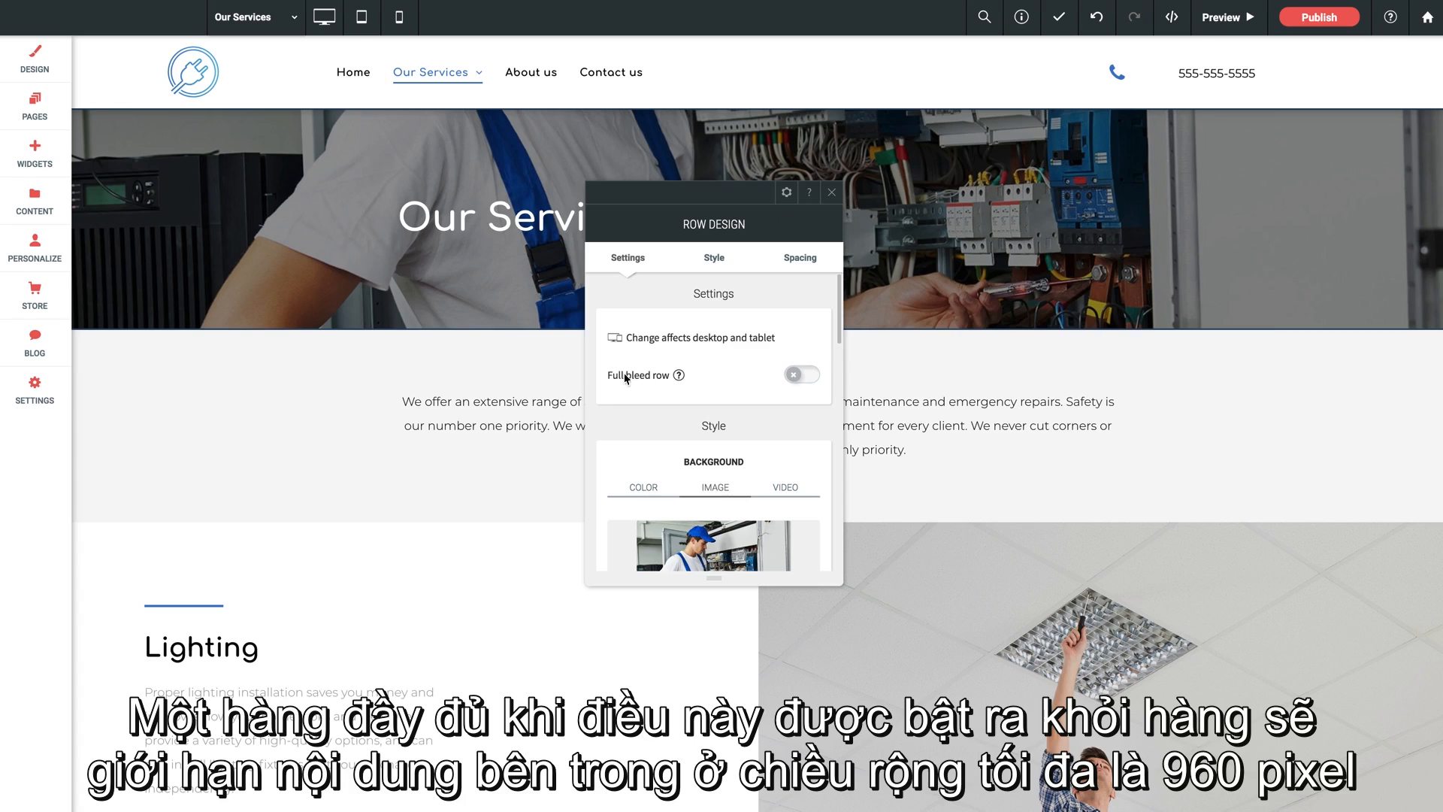
{"action": "left_click_drag", "start_coordinate": [710, 196], "coordinate": [883, 181]}
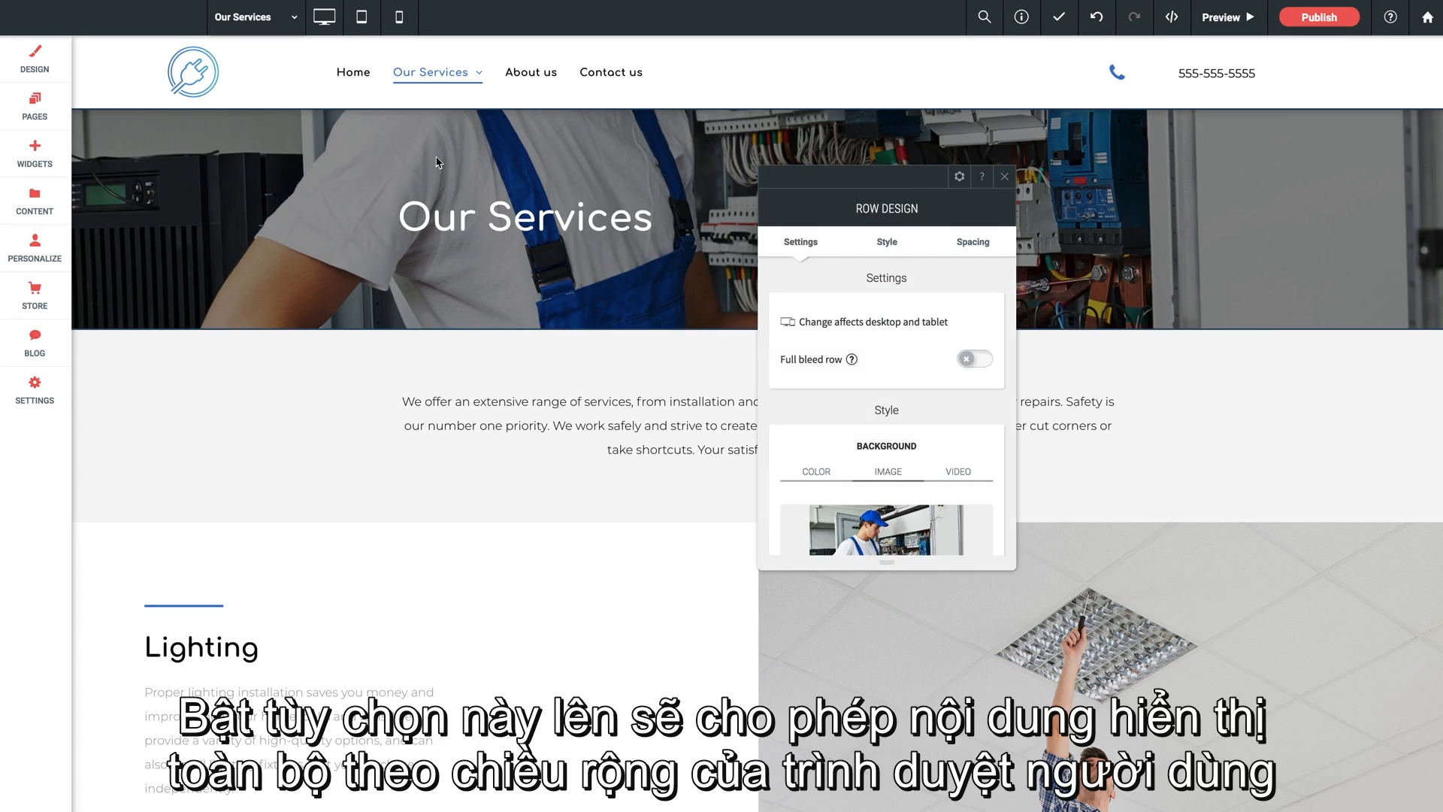
{"action": "left_click", "coordinate": [972, 362]}
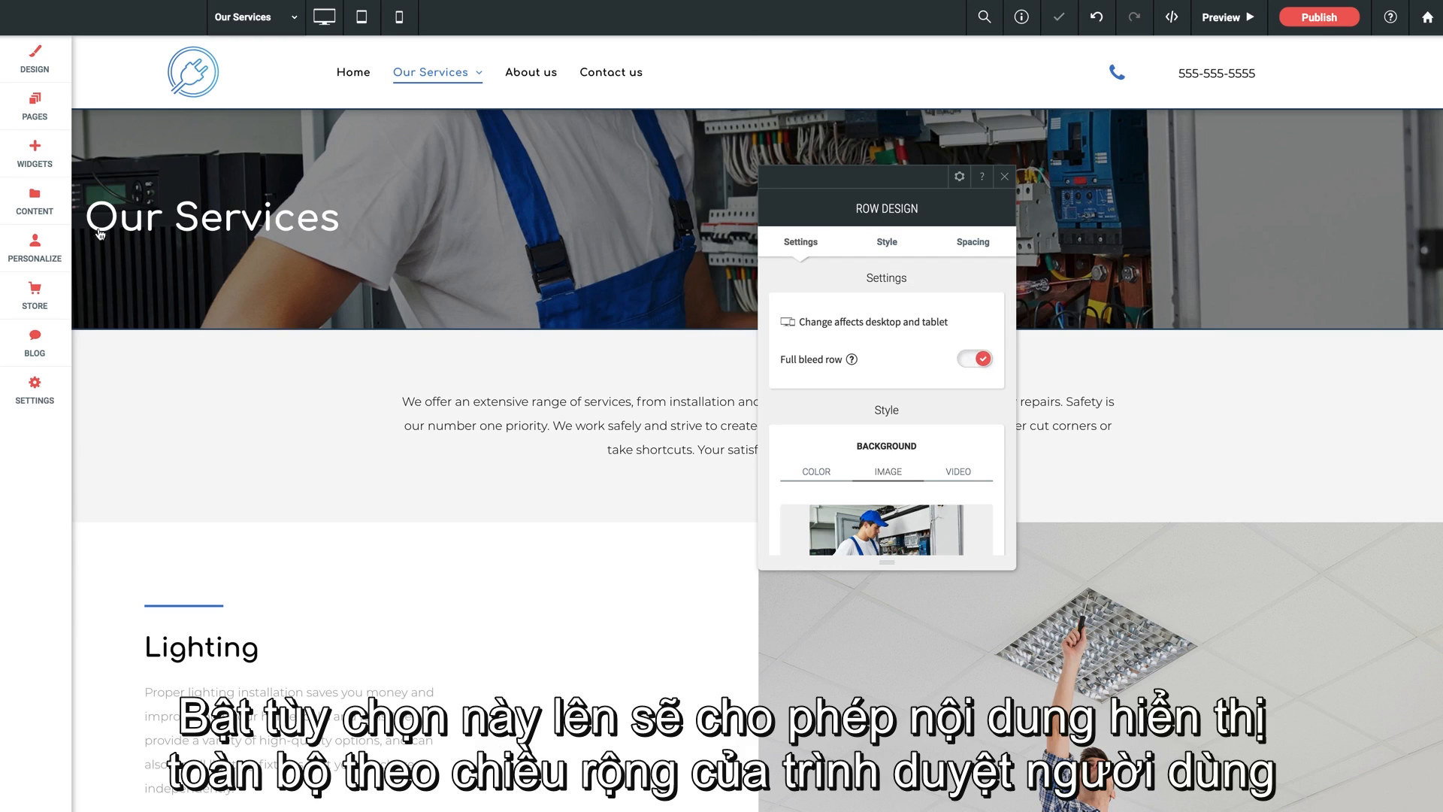
{"action": "left_click", "coordinate": [985, 360]}
{"action": "left_click", "coordinate": [1005, 177]}
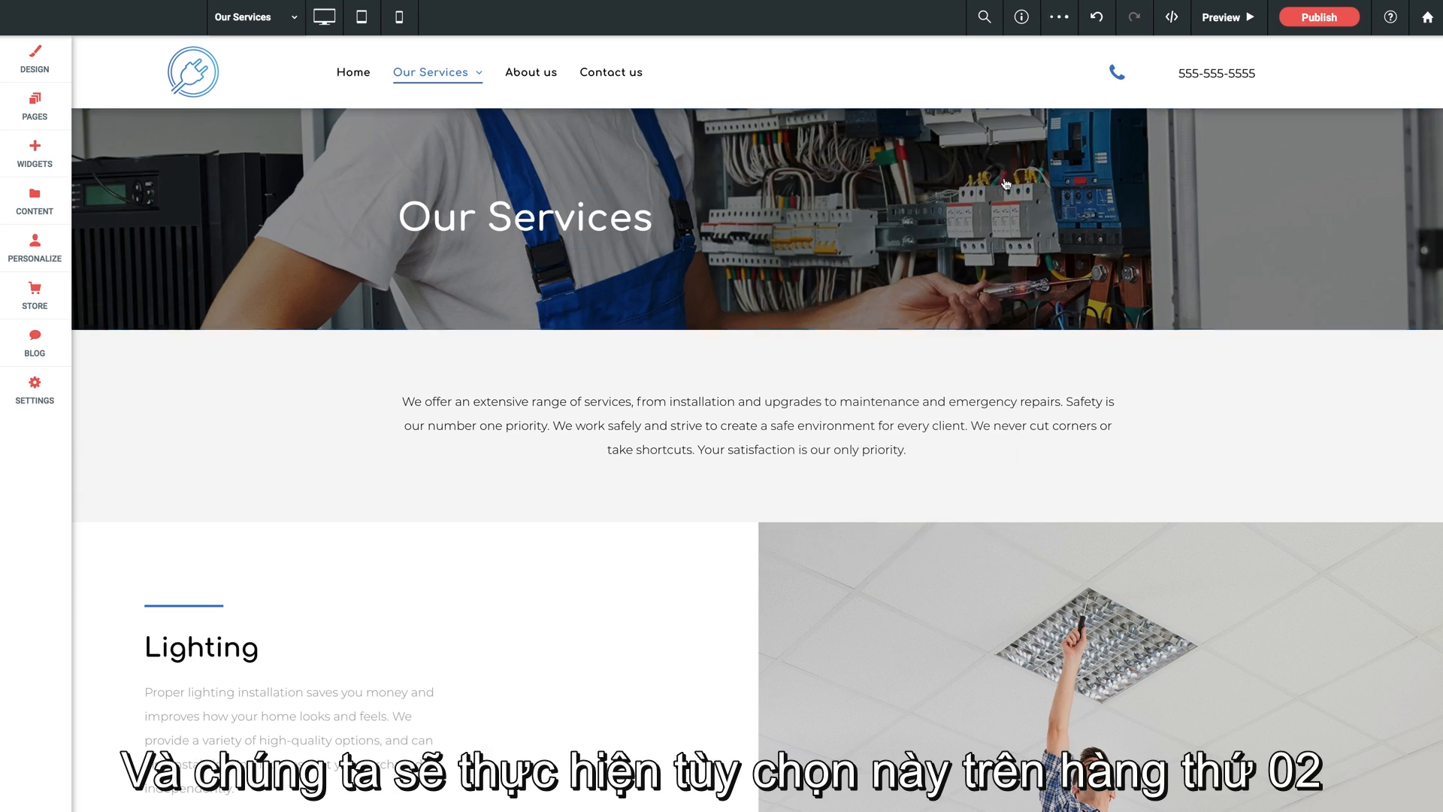
- Try the full bleed option on the intro text row, switch it off again and close the row design
{"action": "left_click", "coordinate": [245, 397]}
{"action": "left_click_drag", "start_coordinate": [216, 240], "coordinate": [485, 258]}
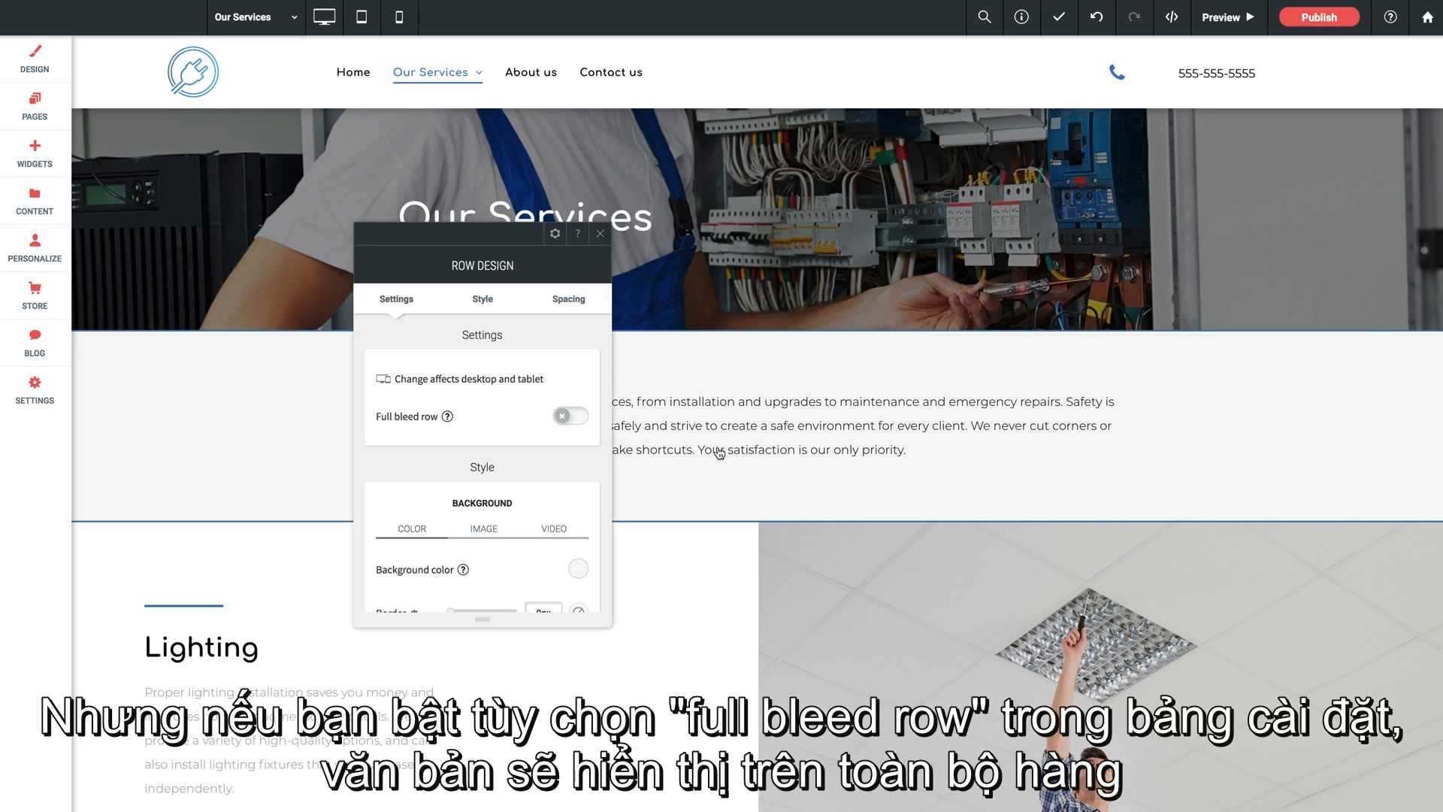
{"action": "scroll", "coordinate": [554, 235], "scroll_direction": "down", "scroll_amount": 2}
{"action": "left_click_drag", "start_coordinate": [469, 247], "coordinate": [251, 167]}
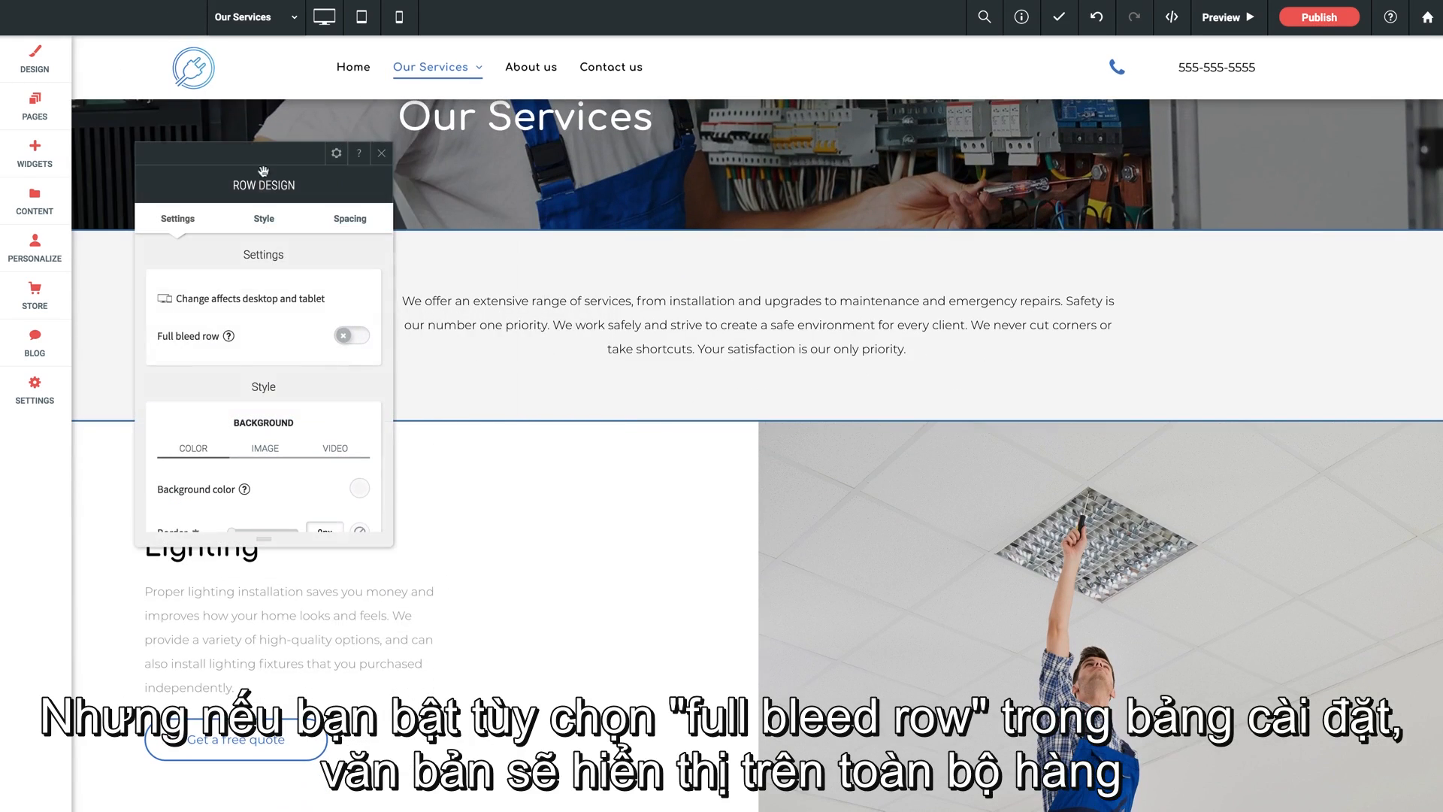
{"action": "left_click", "coordinate": [347, 337]}
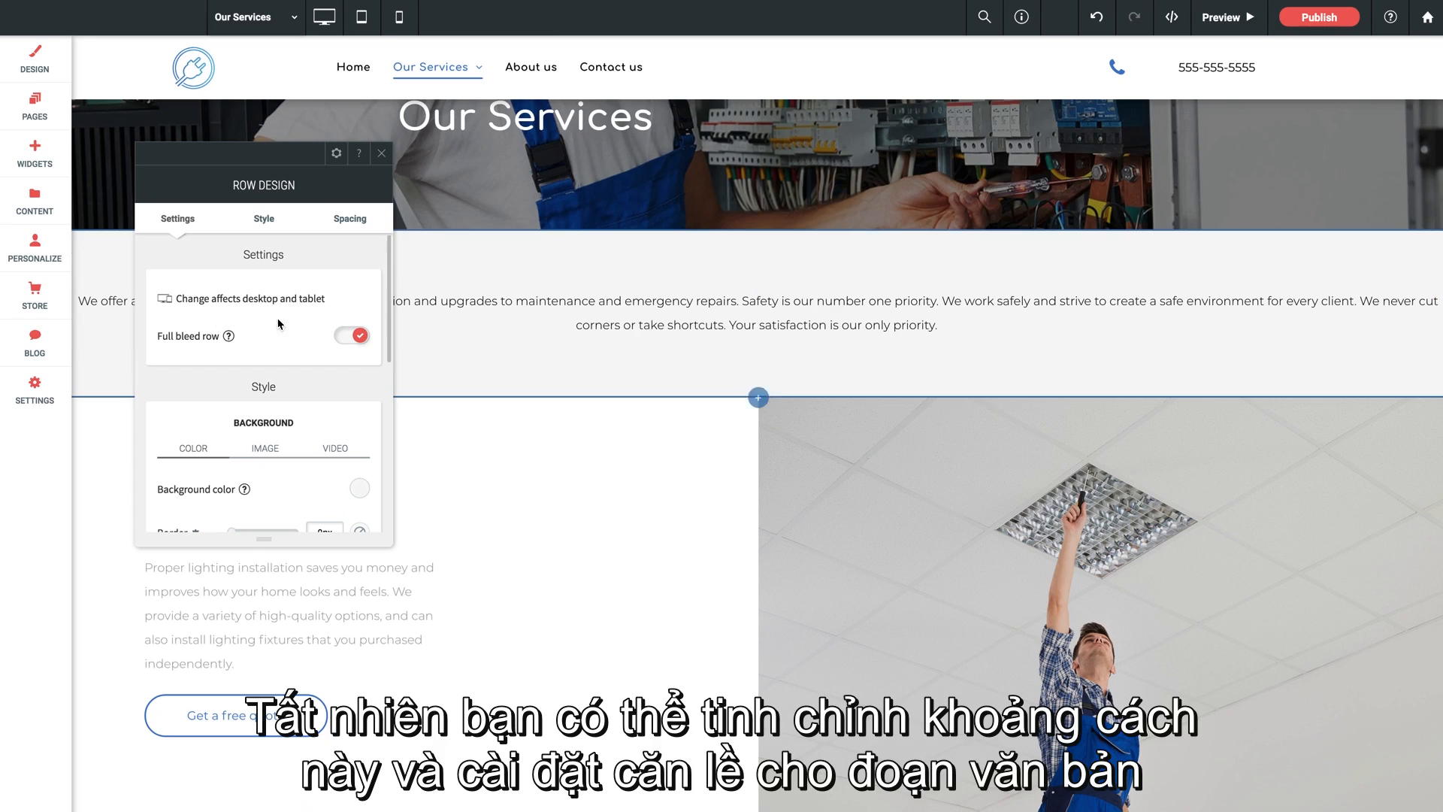
{"action": "left_click_drag", "start_coordinate": [281, 156], "coordinate": [653, 167]}
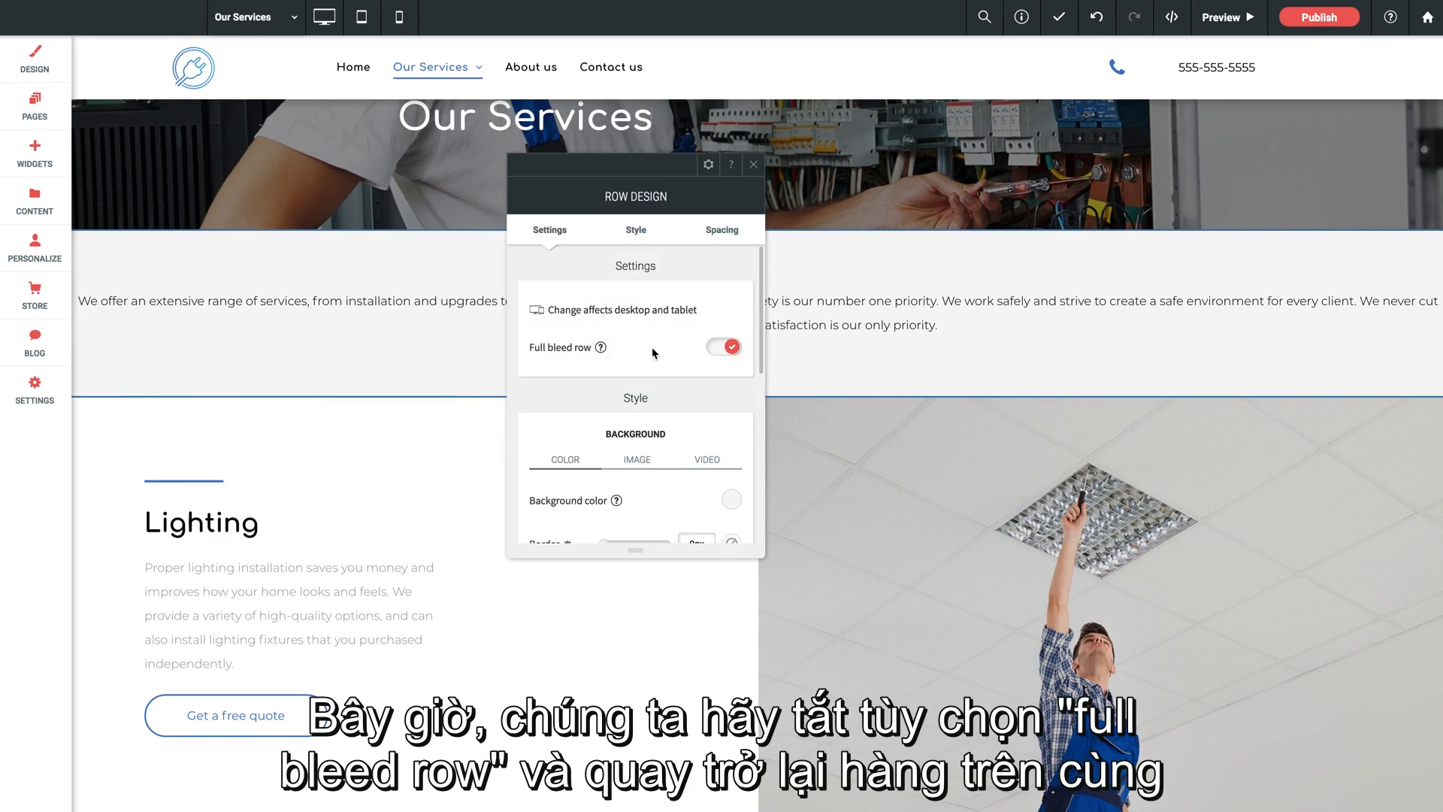
{"action": "left_click", "coordinate": [729, 349]}
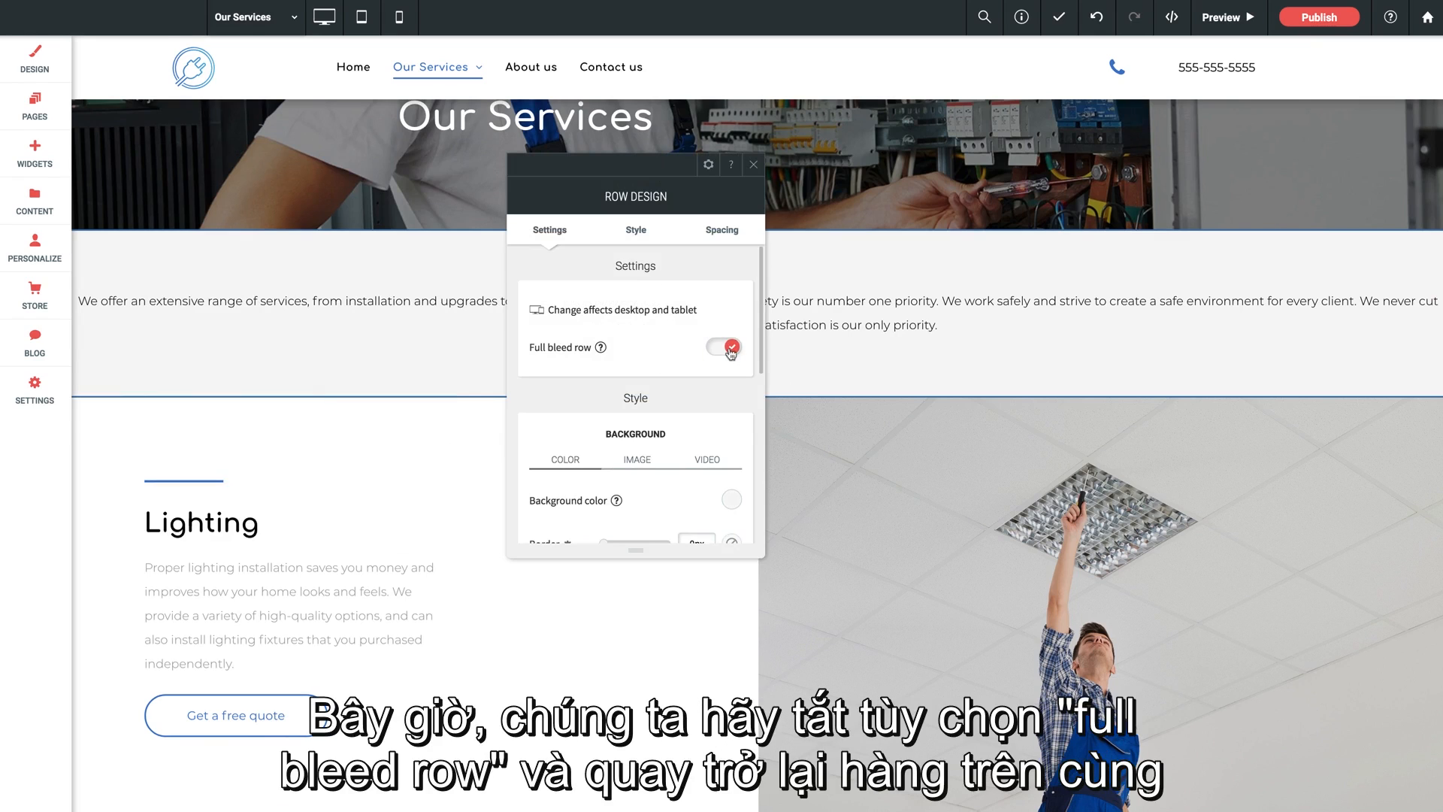
{"action": "left_click", "coordinate": [754, 166]}
- Replace the banner row's background image with the site image of workers in orange hard hats, cover_about-1920x1280.jpg
{"action": "left_click", "coordinate": [214, 213]}
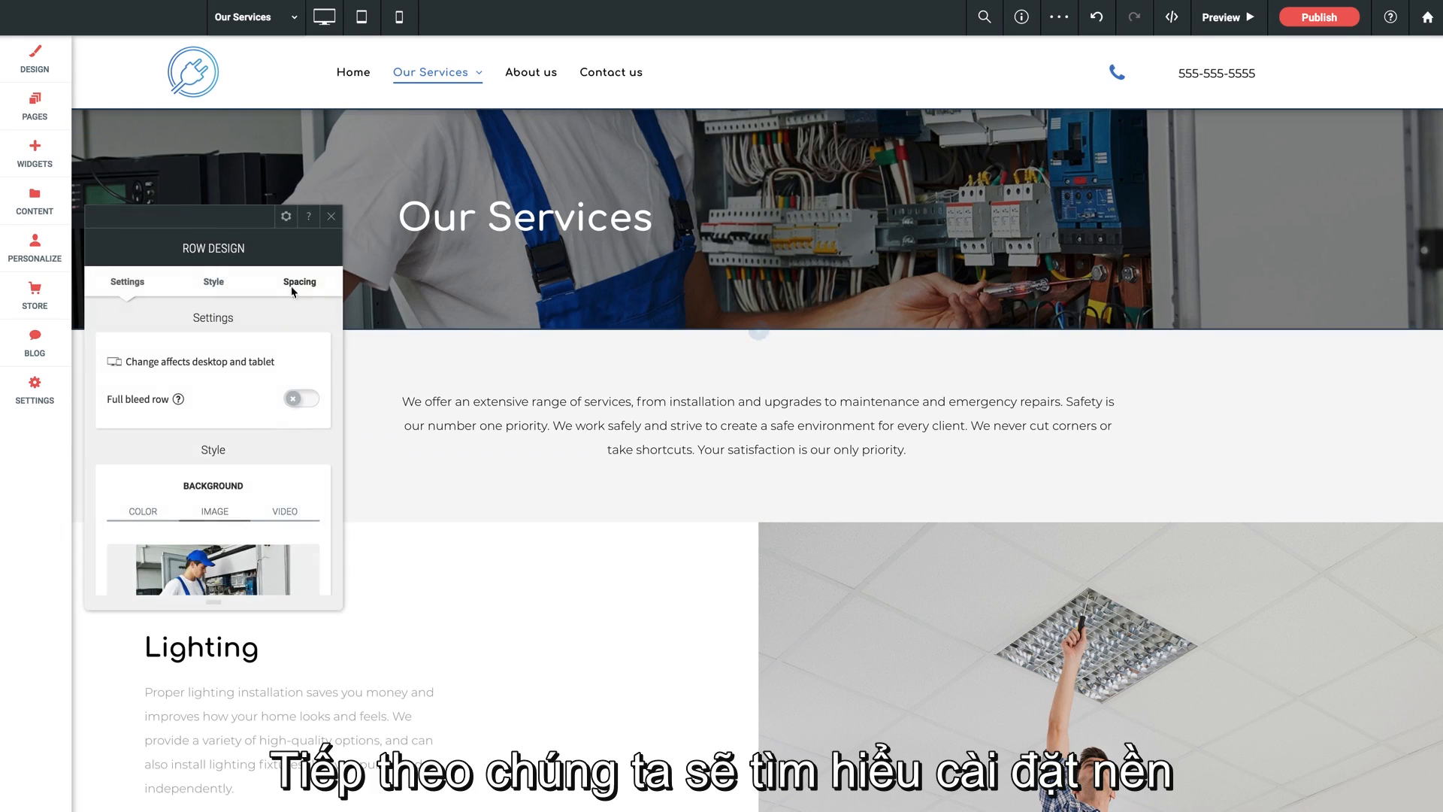
{"action": "left_click_drag", "start_coordinate": [215, 212], "coordinate": [580, 166]}
{"action": "scroll", "coordinate": [601, 291], "scroll_direction": "down", "scroll_amount": 3}
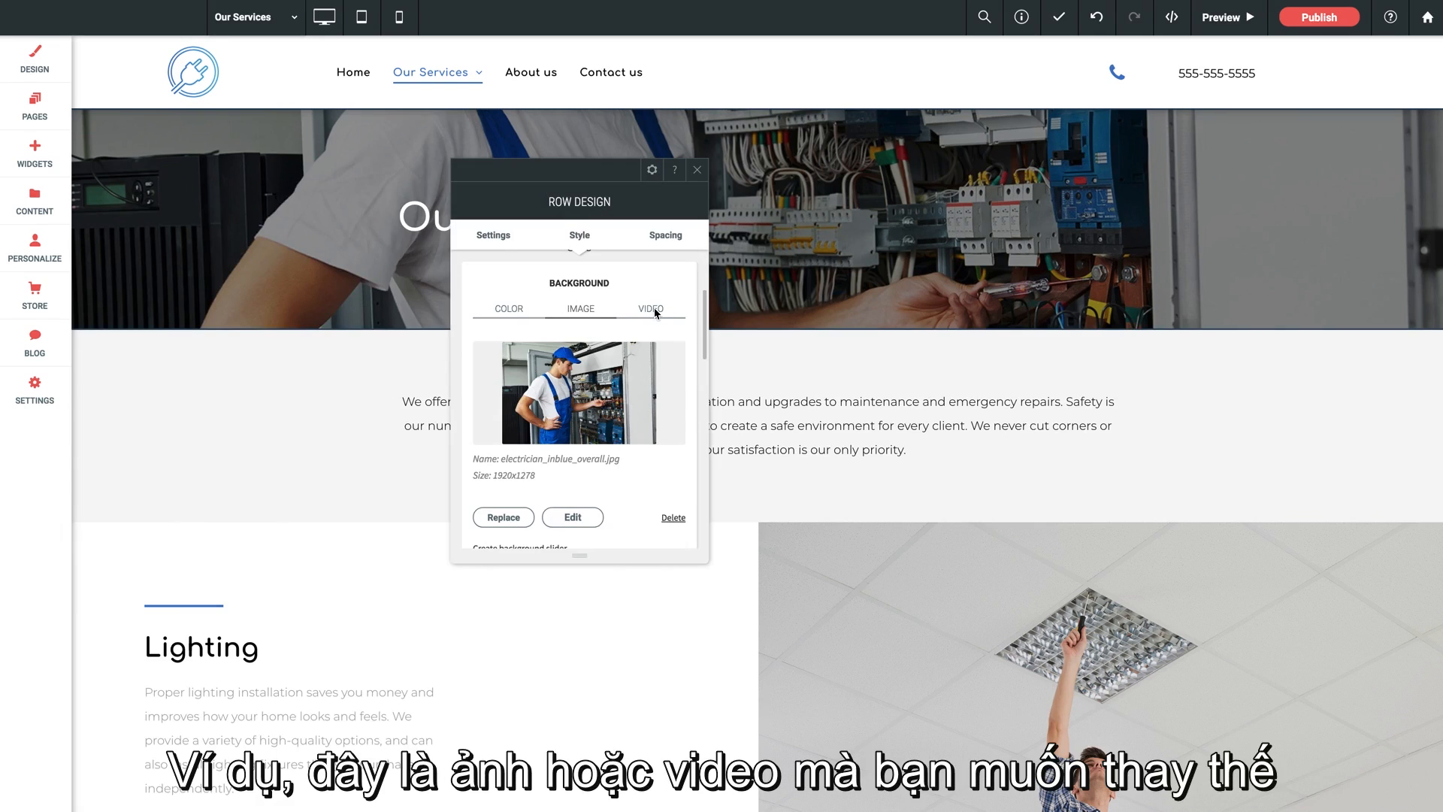
{"action": "scroll", "coordinate": [605, 388], "scroll_direction": "down", "scroll_amount": 1}
{"action": "left_click", "coordinate": [507, 514]}
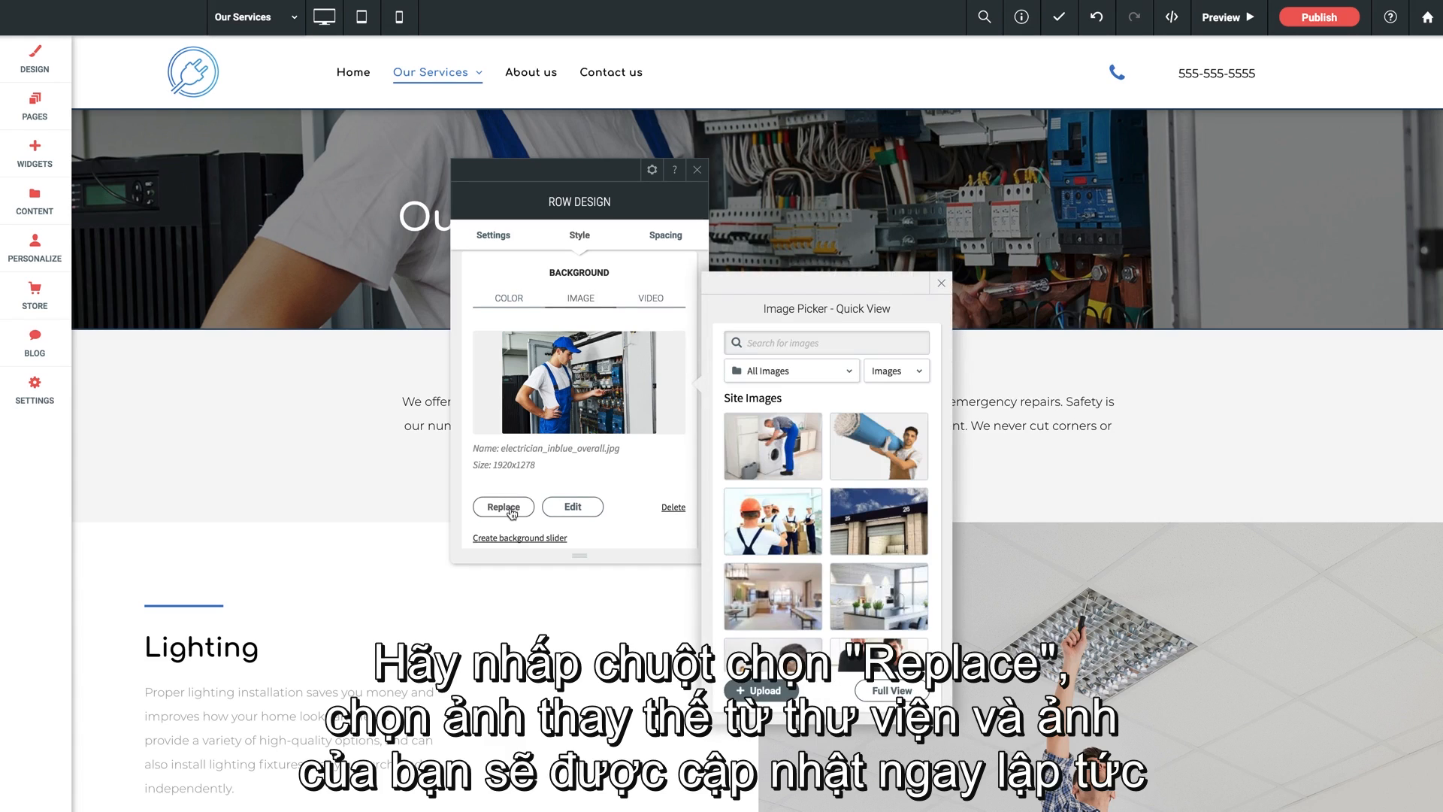
{"action": "left_click", "coordinate": [769, 526]}
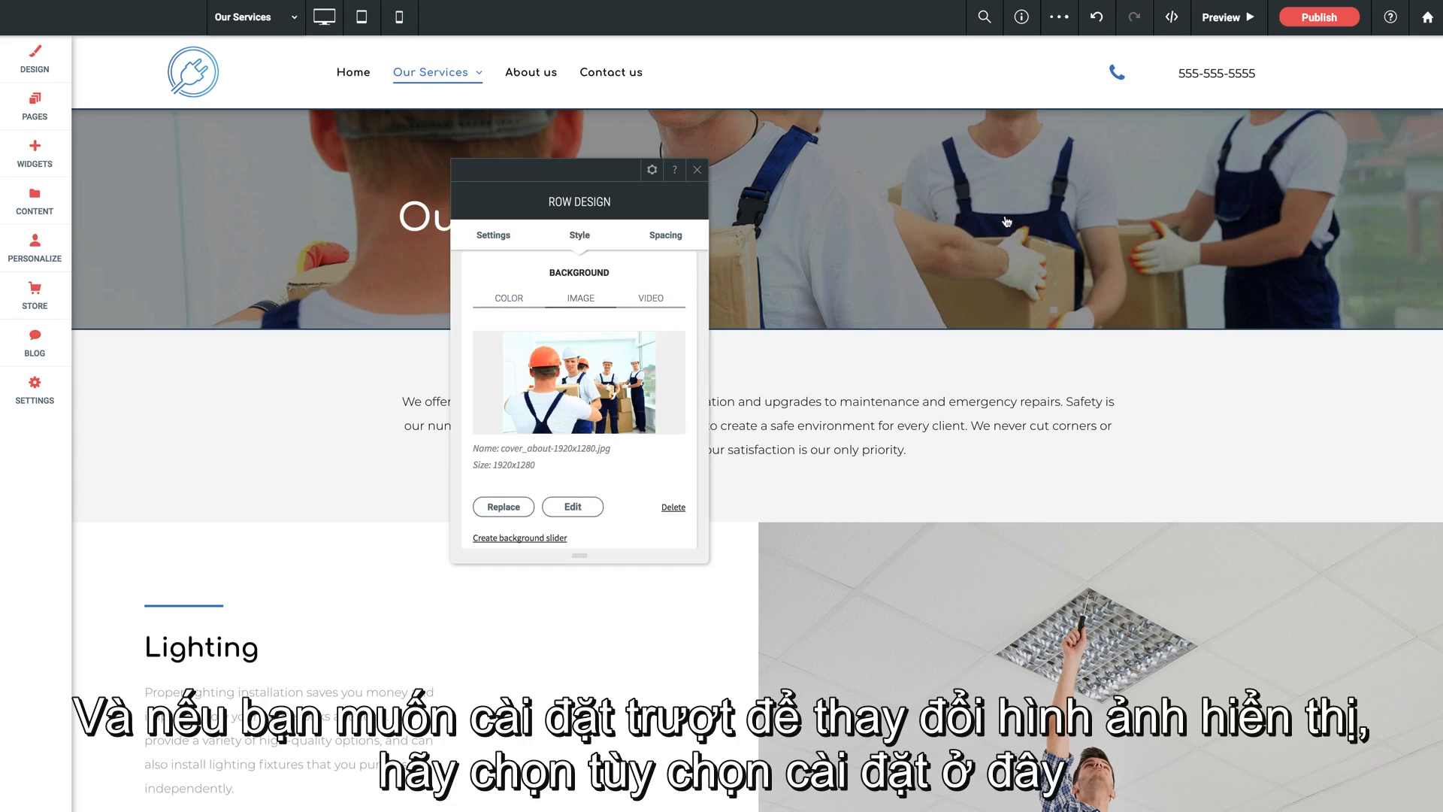
- Open the background slider gallery for the banner row to view its image slots, and close it without adding images
{"action": "scroll", "coordinate": [636, 428], "scroll_direction": "down", "scroll_amount": 2}
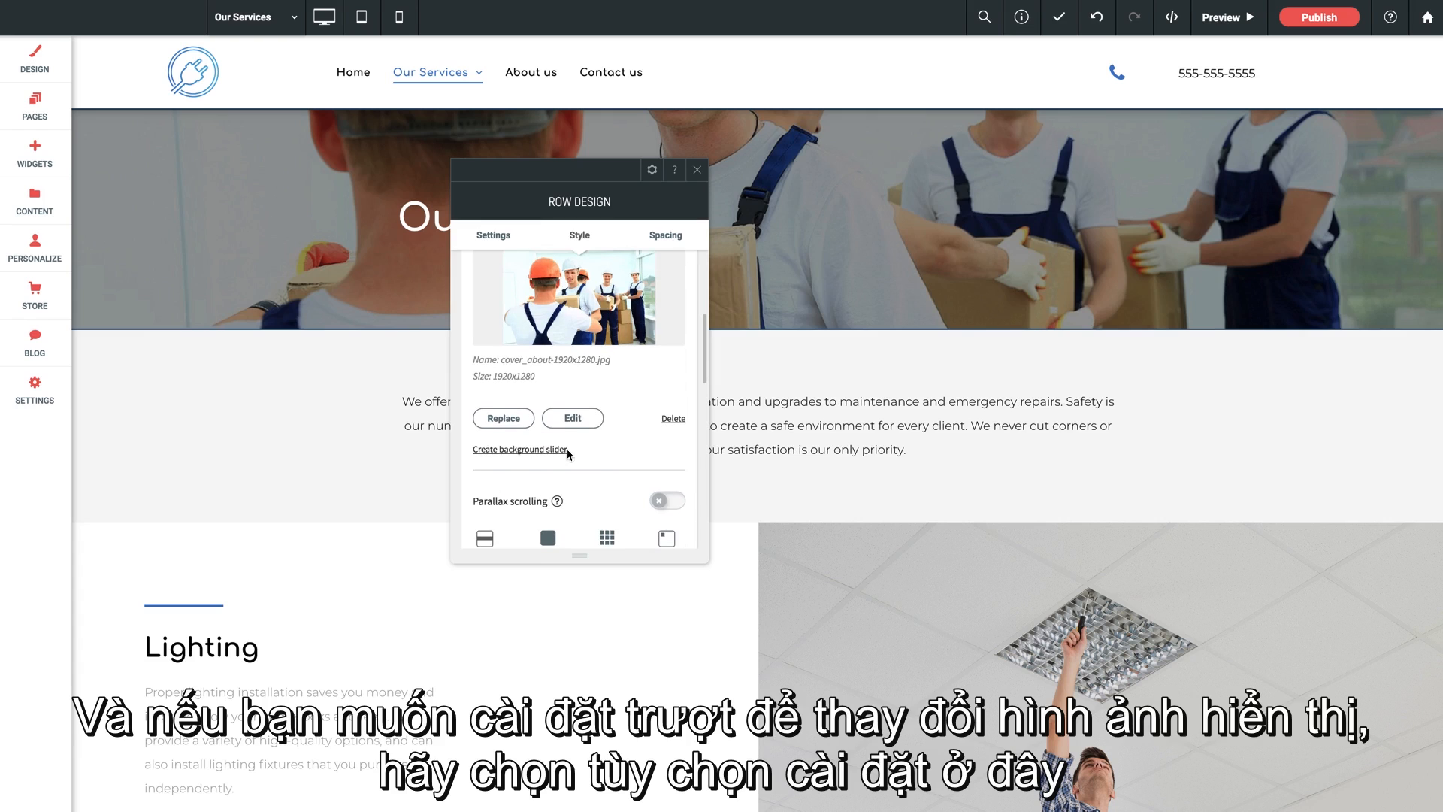
{"action": "left_click", "coordinate": [519, 450]}
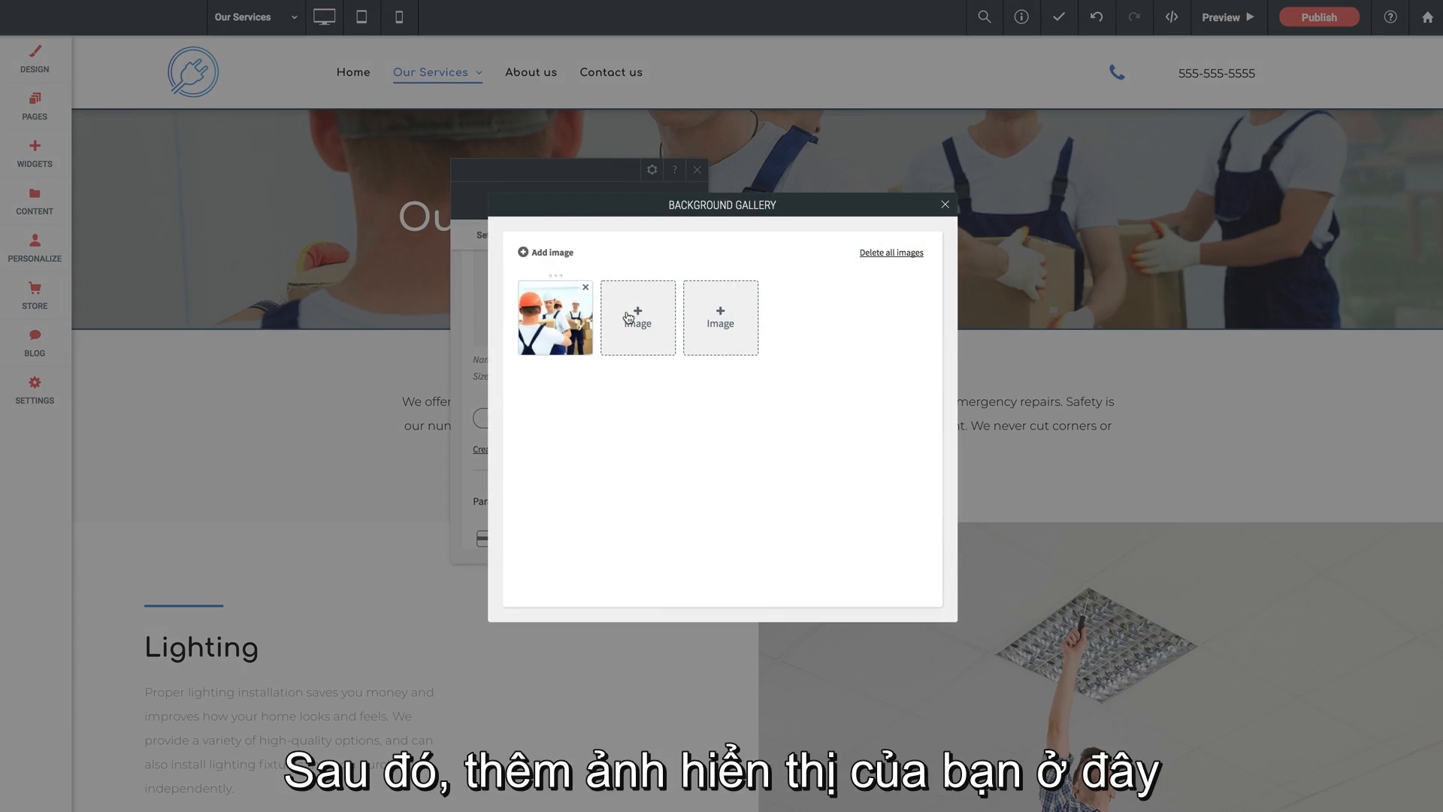
{"action": "left_click", "coordinate": [945, 205]}
- Enable parallax scrolling for the banner row's background and check the effect on the page
{"action": "scroll", "coordinate": [514, 371], "scroll_direction": "down", "scroll_amount": 4}
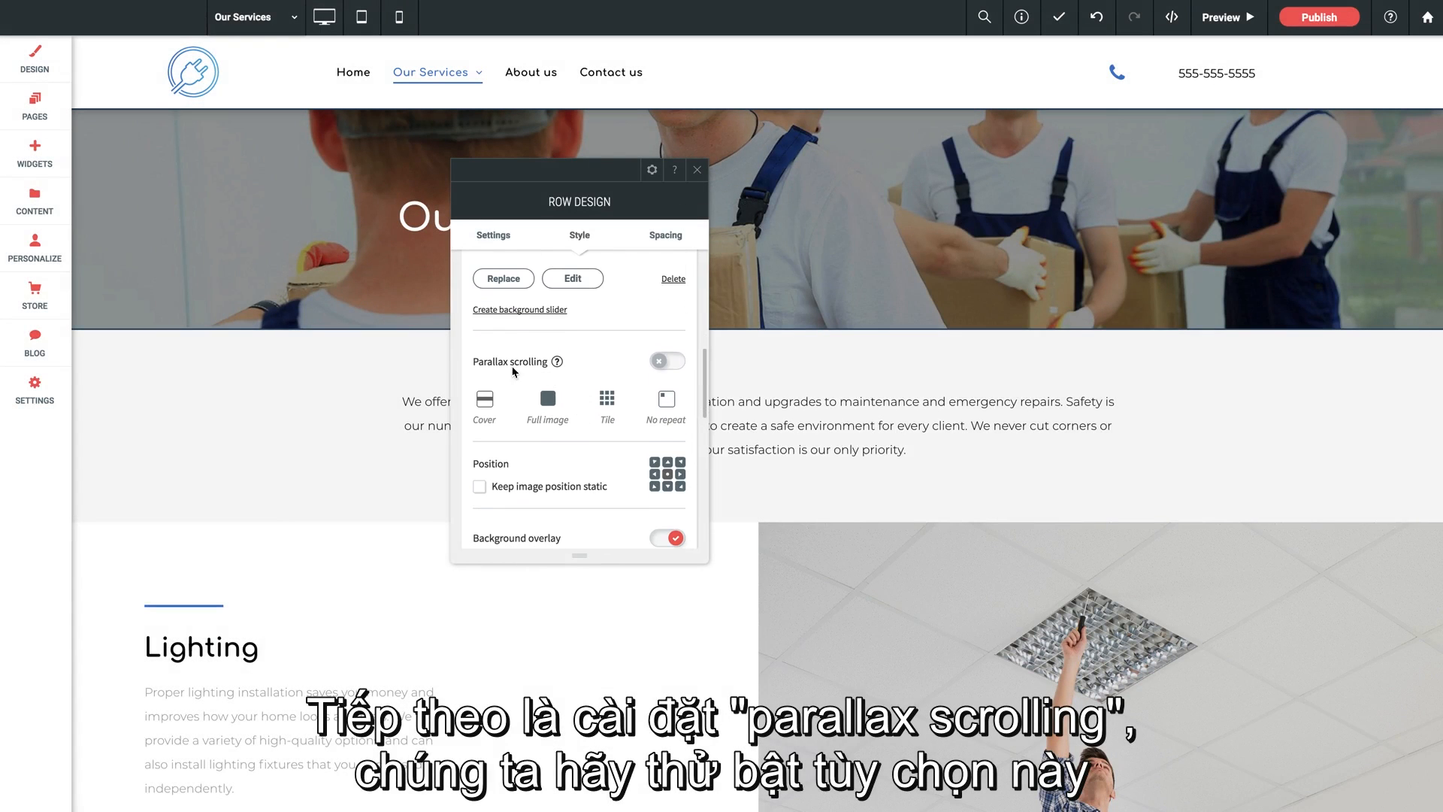
{"action": "left_click", "coordinate": [664, 363]}
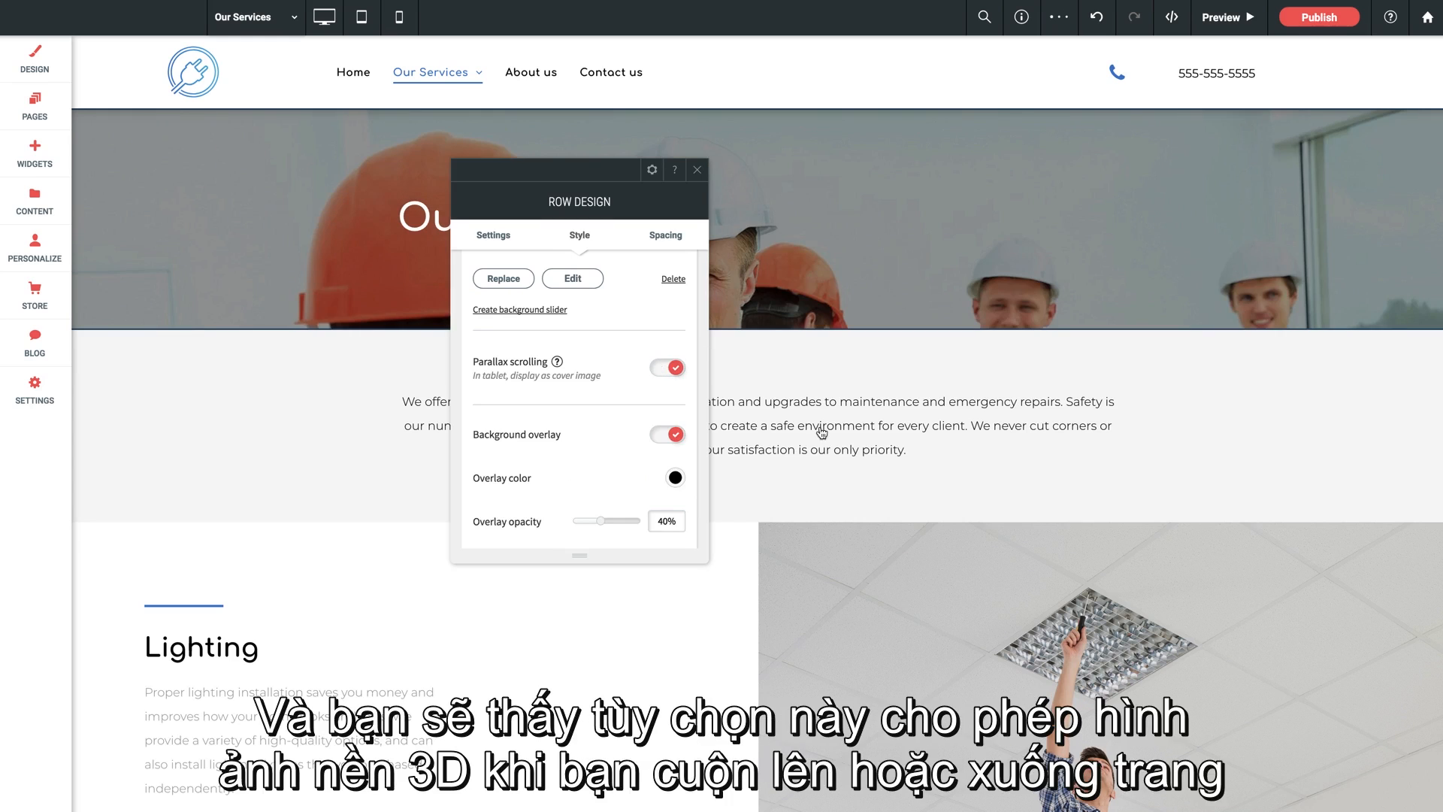
{"action": "scroll", "coordinate": [822, 432], "scroll_direction": "down", "scroll_amount": 2}
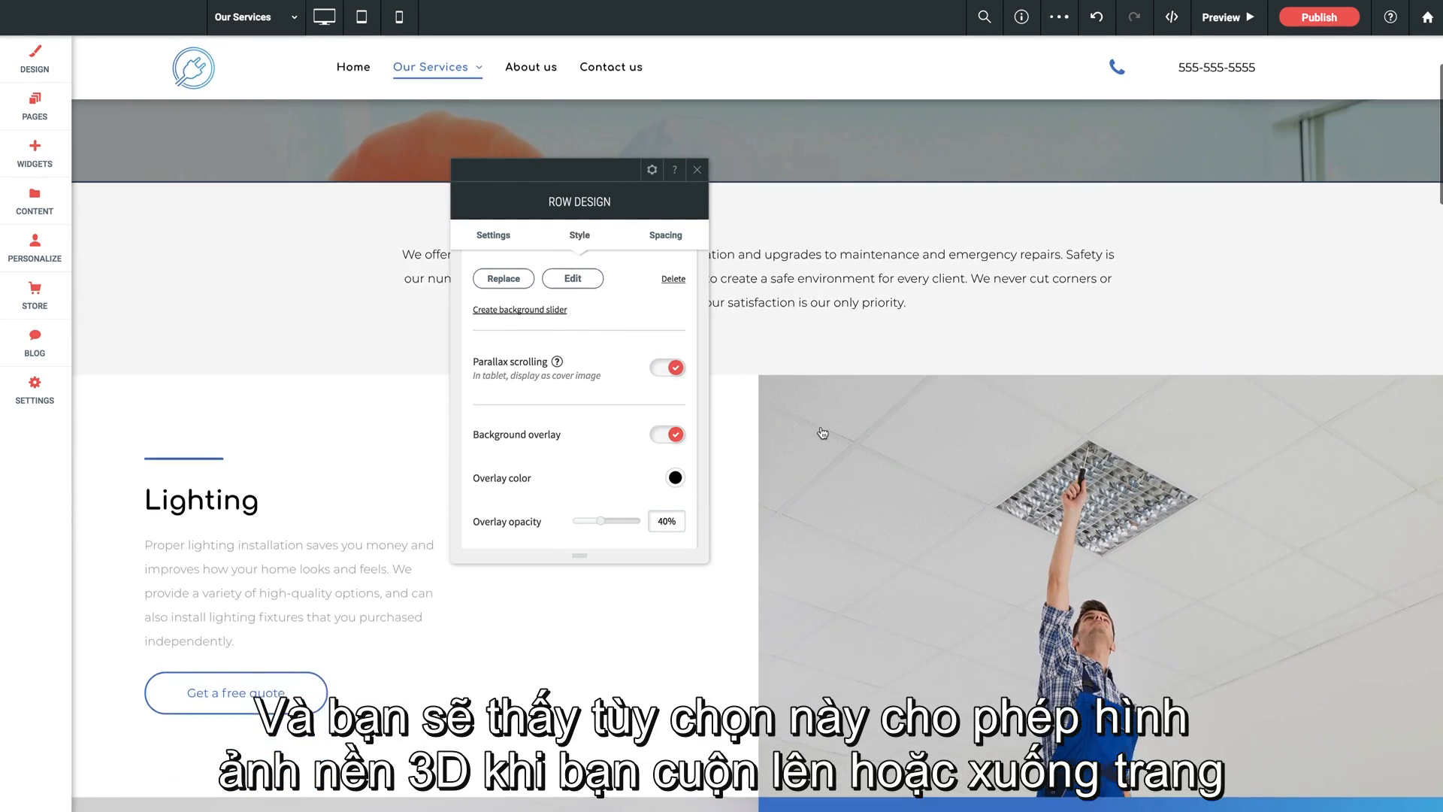
{"action": "scroll", "coordinate": [822, 432], "scroll_direction": "up", "scroll_amount": 2}
{"action": "scroll", "coordinate": [822, 432], "scroll_direction": "down", "scroll_amount": 2}
{"action": "scroll", "coordinate": [824, 433], "scroll_direction": "up", "scroll_amount": 1}
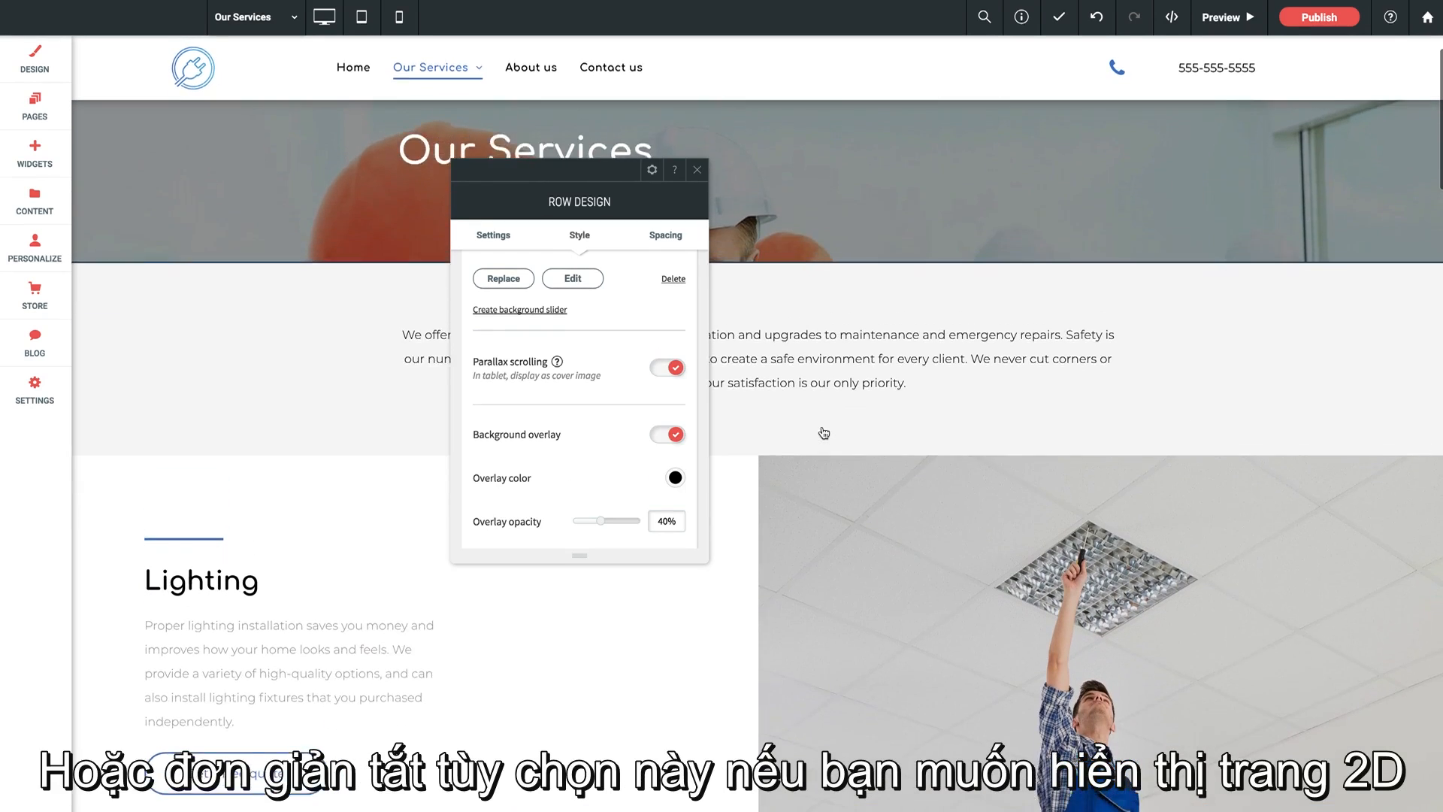
- Disable parallax scrolling for the banner row's background image and check the flat effect on the page
{"action": "scroll", "coordinate": [823, 433], "scroll_direction": "up", "scroll_amount": 1}
{"action": "left_click", "coordinate": [676, 366]}
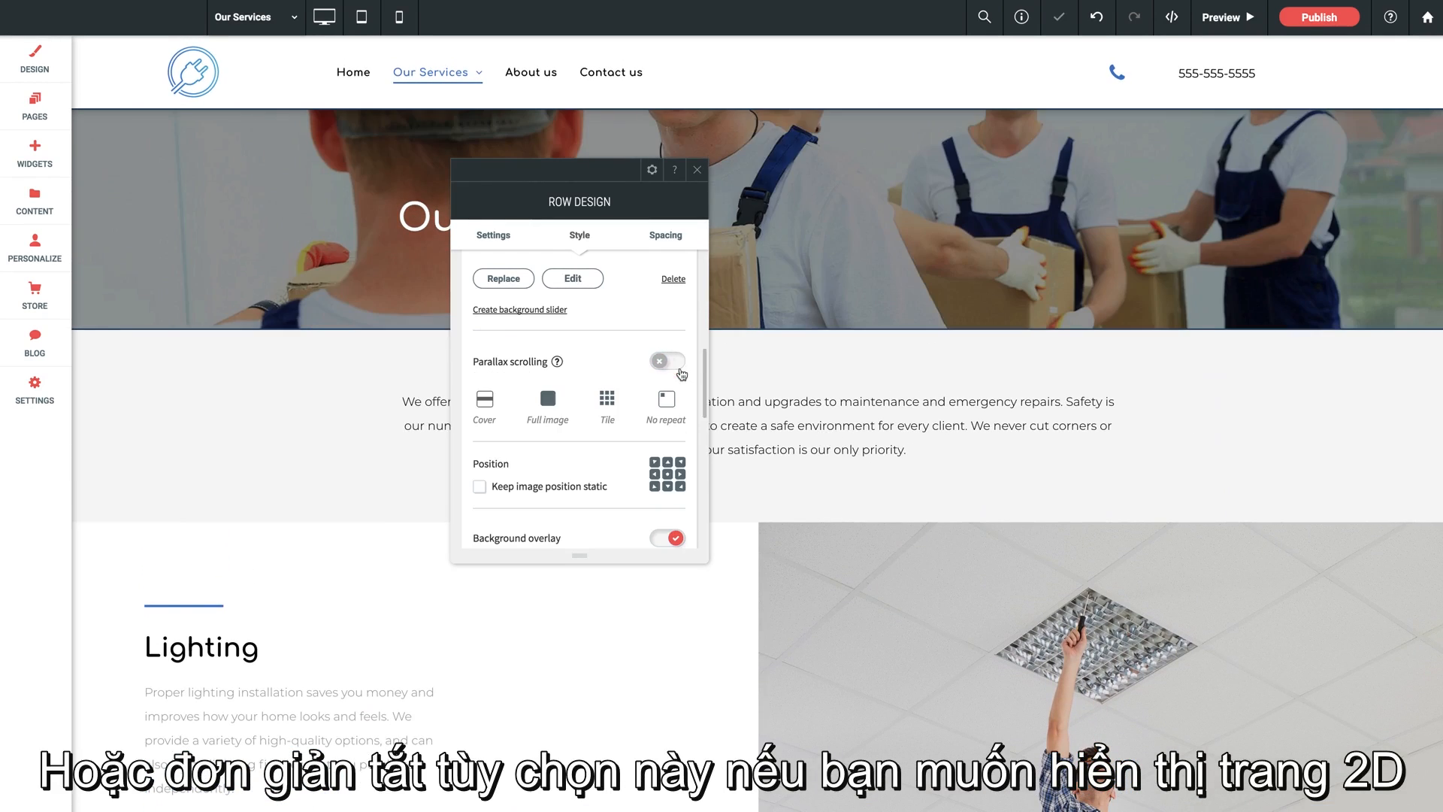
{"action": "scroll", "coordinate": [825, 415], "scroll_direction": "down", "scroll_amount": 2}
{"action": "scroll", "coordinate": [915, 419], "scroll_direction": "up", "scroll_amount": 2}
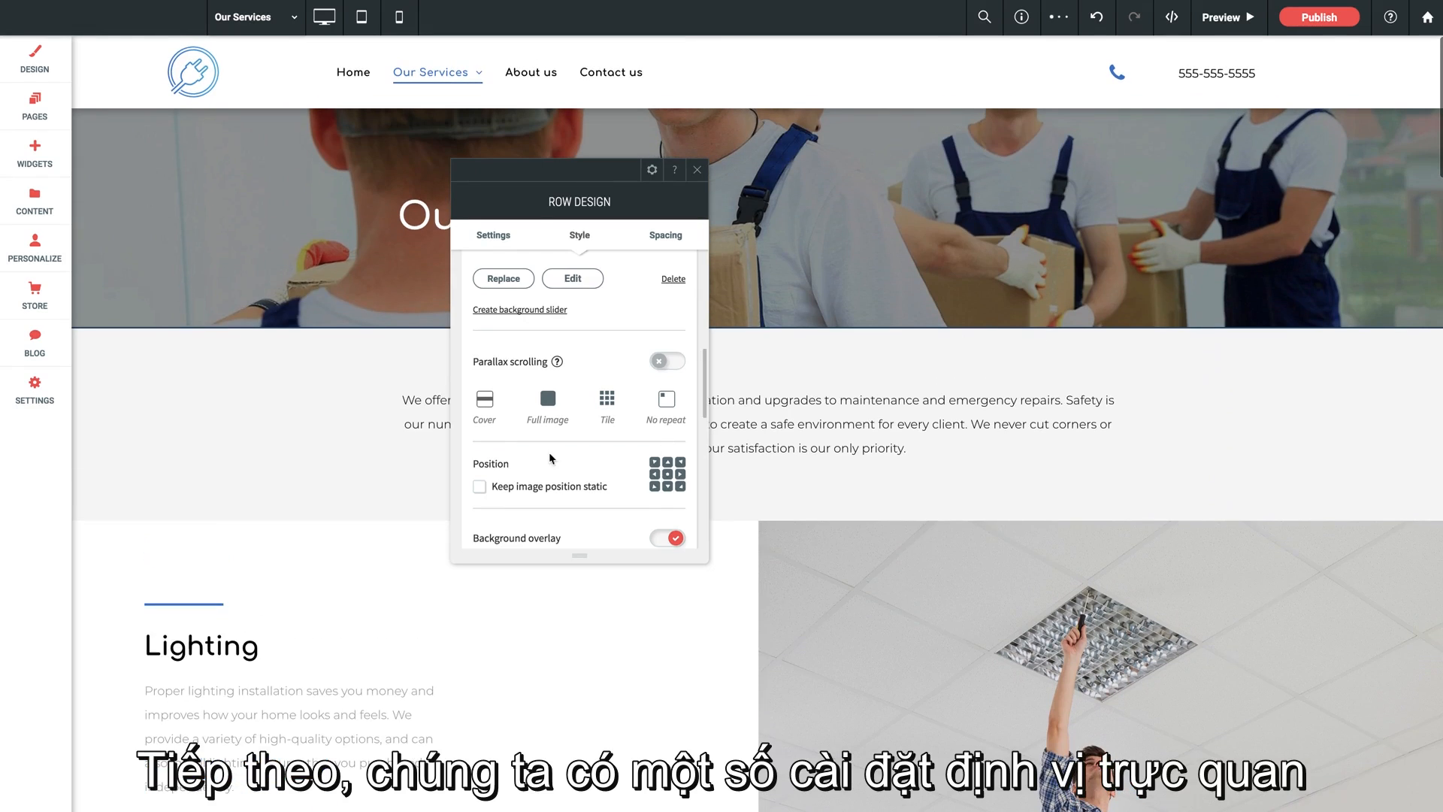
- Review the banner row's image position, background overlay, border and shadow settings
{"action": "scroll", "coordinate": [550, 454], "scroll_direction": "down", "scroll_amount": 1}
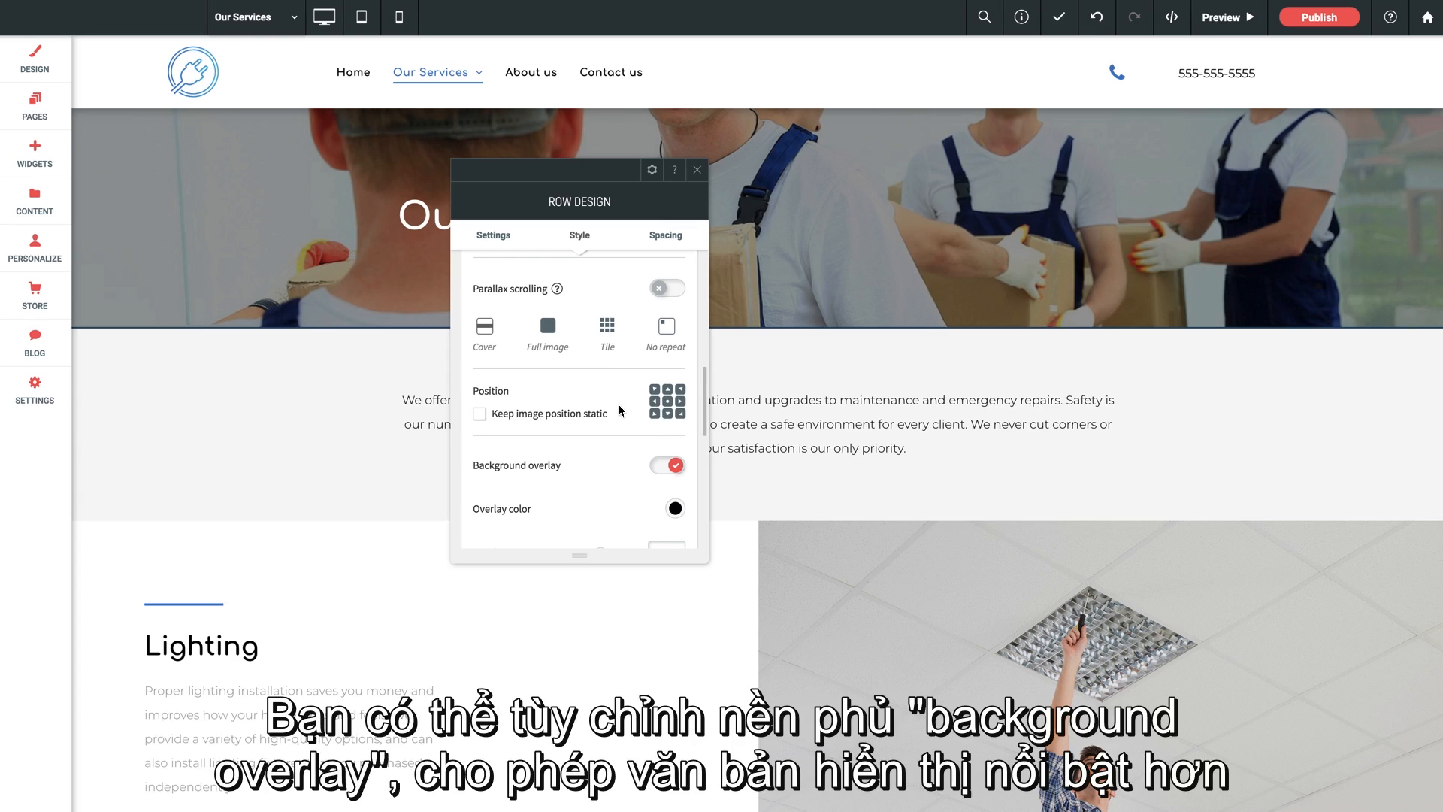
{"action": "scroll", "coordinate": [605, 411], "scroll_direction": "down", "scroll_amount": 1}
{"action": "scroll", "coordinate": [598, 406], "scroll_direction": "down", "scroll_amount": 1}
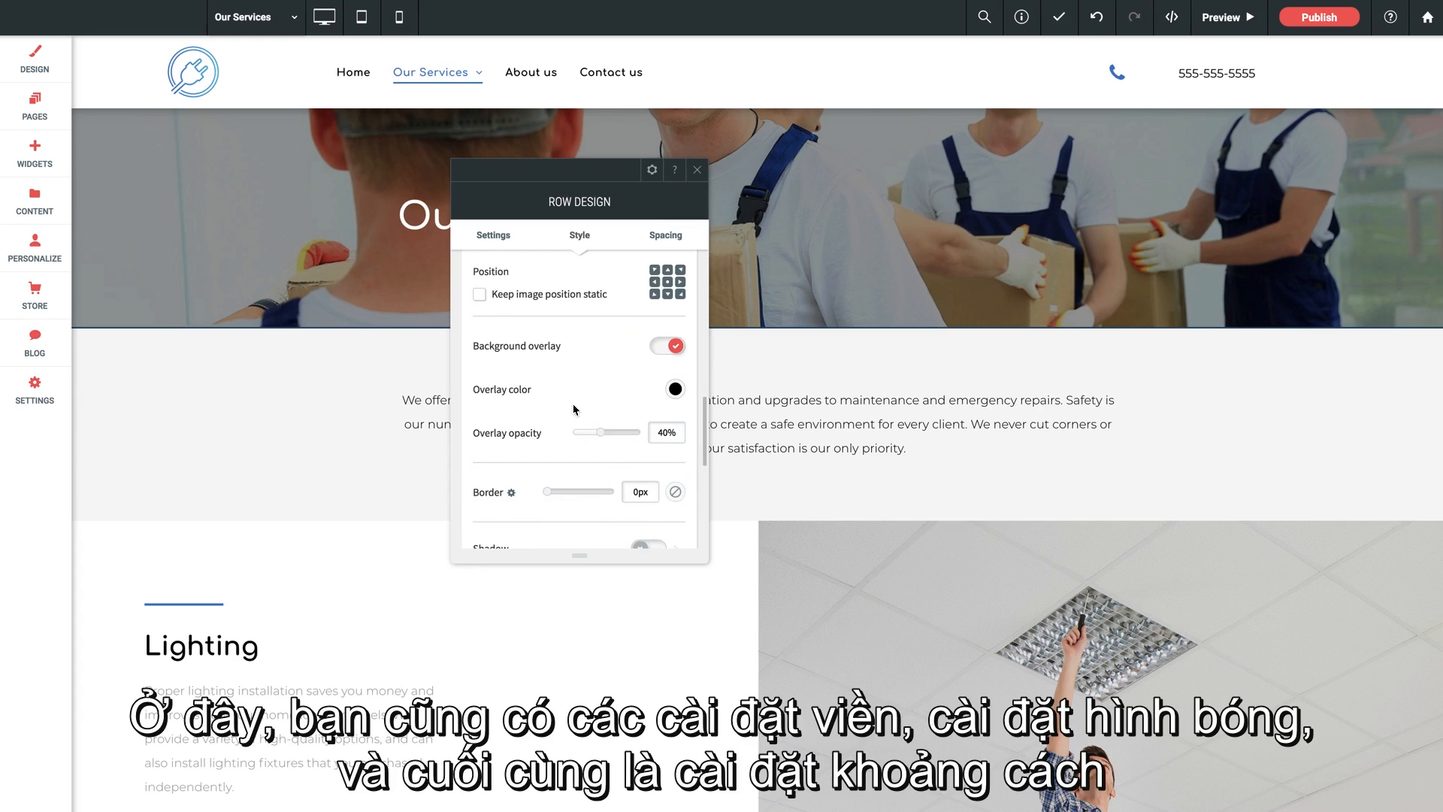
{"action": "scroll", "coordinate": [547, 429], "scroll_direction": "down", "scroll_amount": 1}
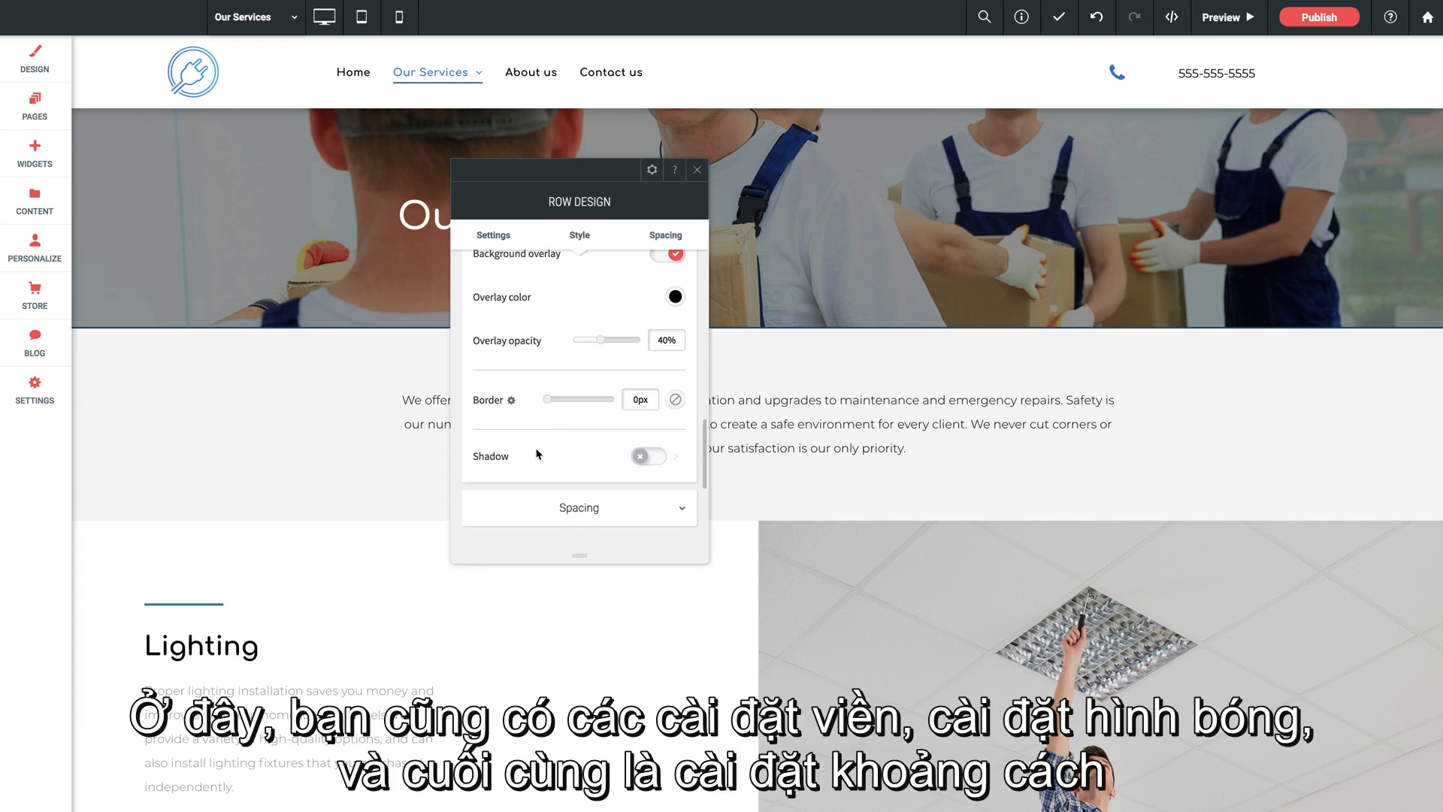
{"action": "scroll", "coordinate": [545, 454], "scroll_direction": "down", "scroll_amount": 1}
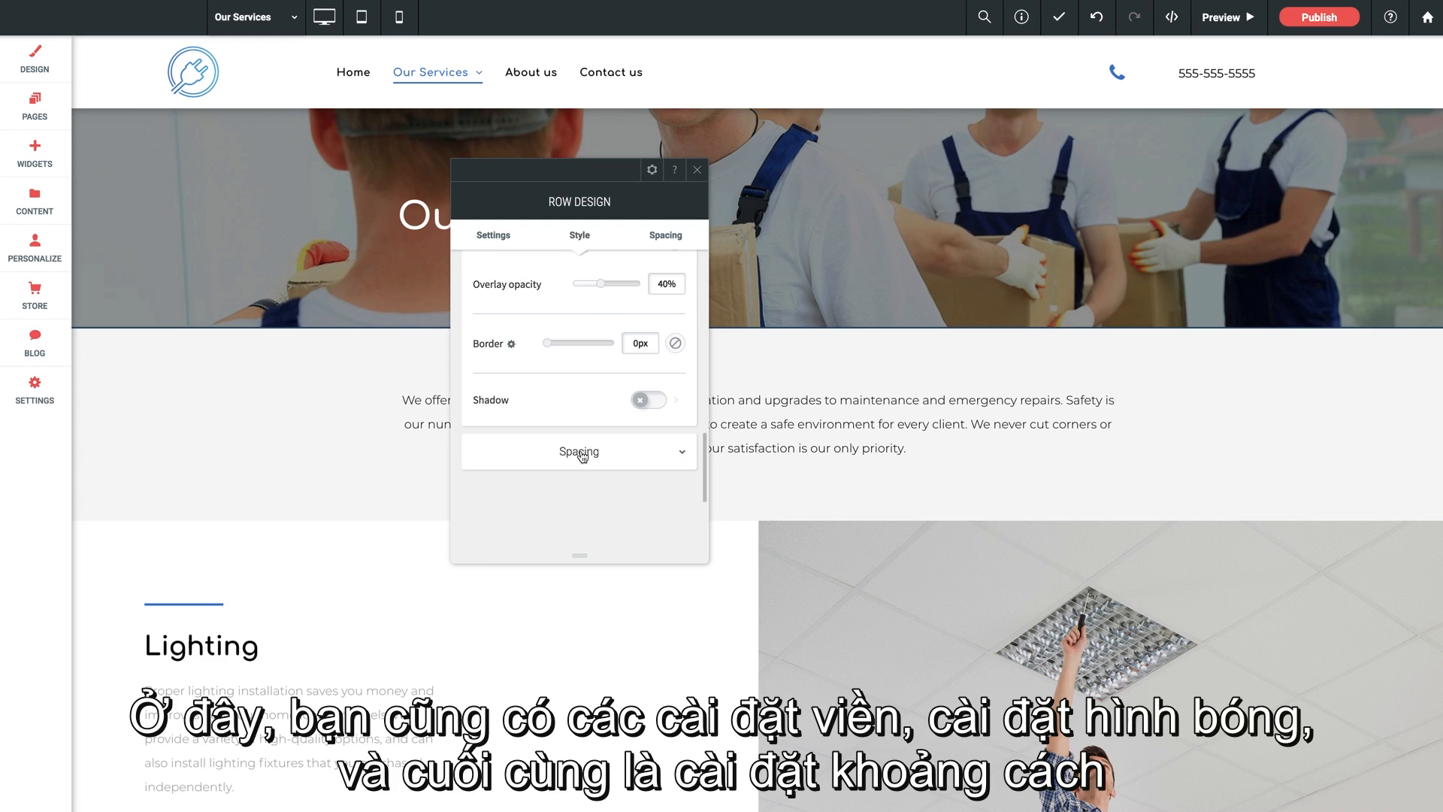
- Set the banner row's top and bottom inner padding to 150 px each and close the row design
{"action": "left_click", "coordinate": [565, 454]}
{"action": "scroll", "coordinate": [524, 444], "scroll_direction": "down", "scroll_amount": 1}
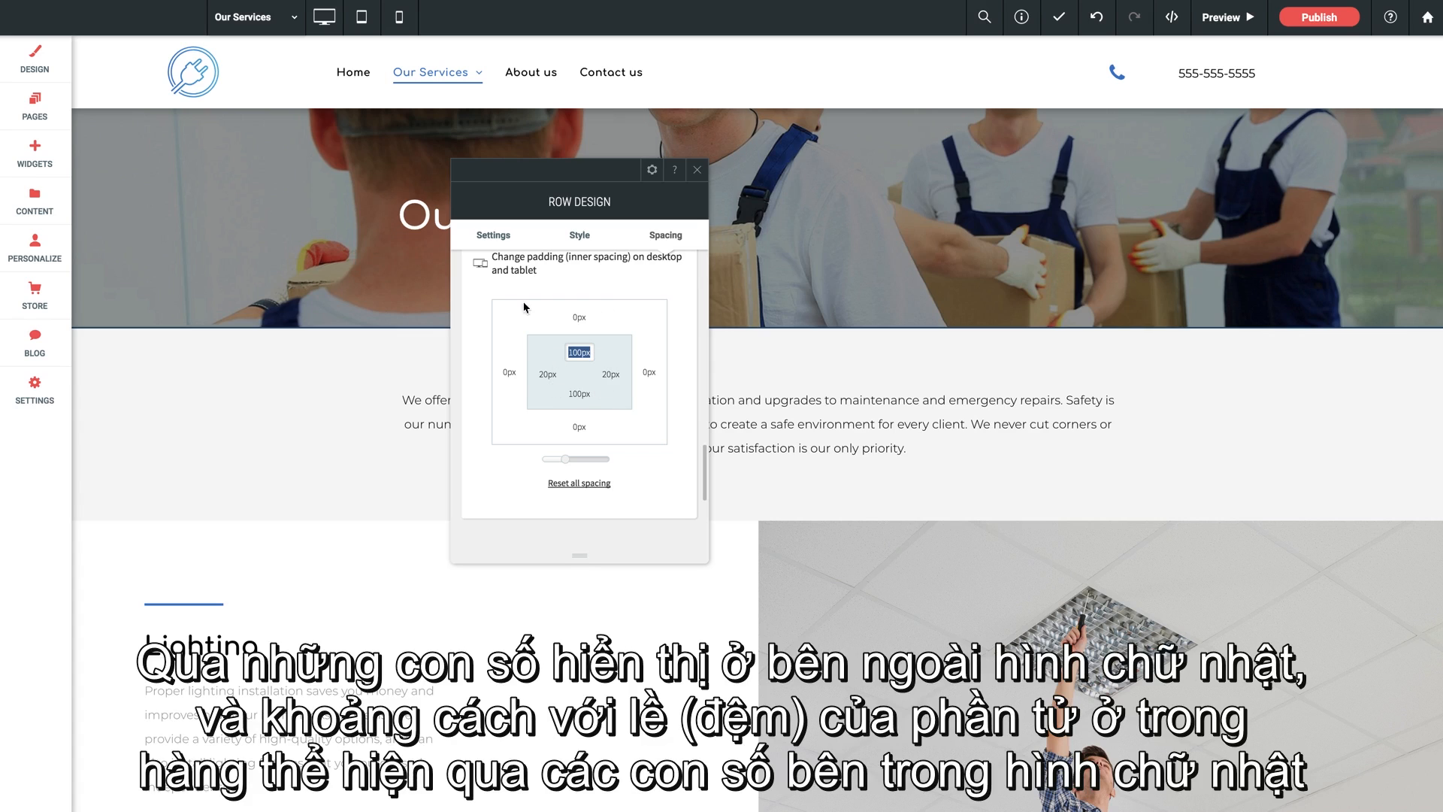
{"action": "left_click", "coordinate": [552, 355]}
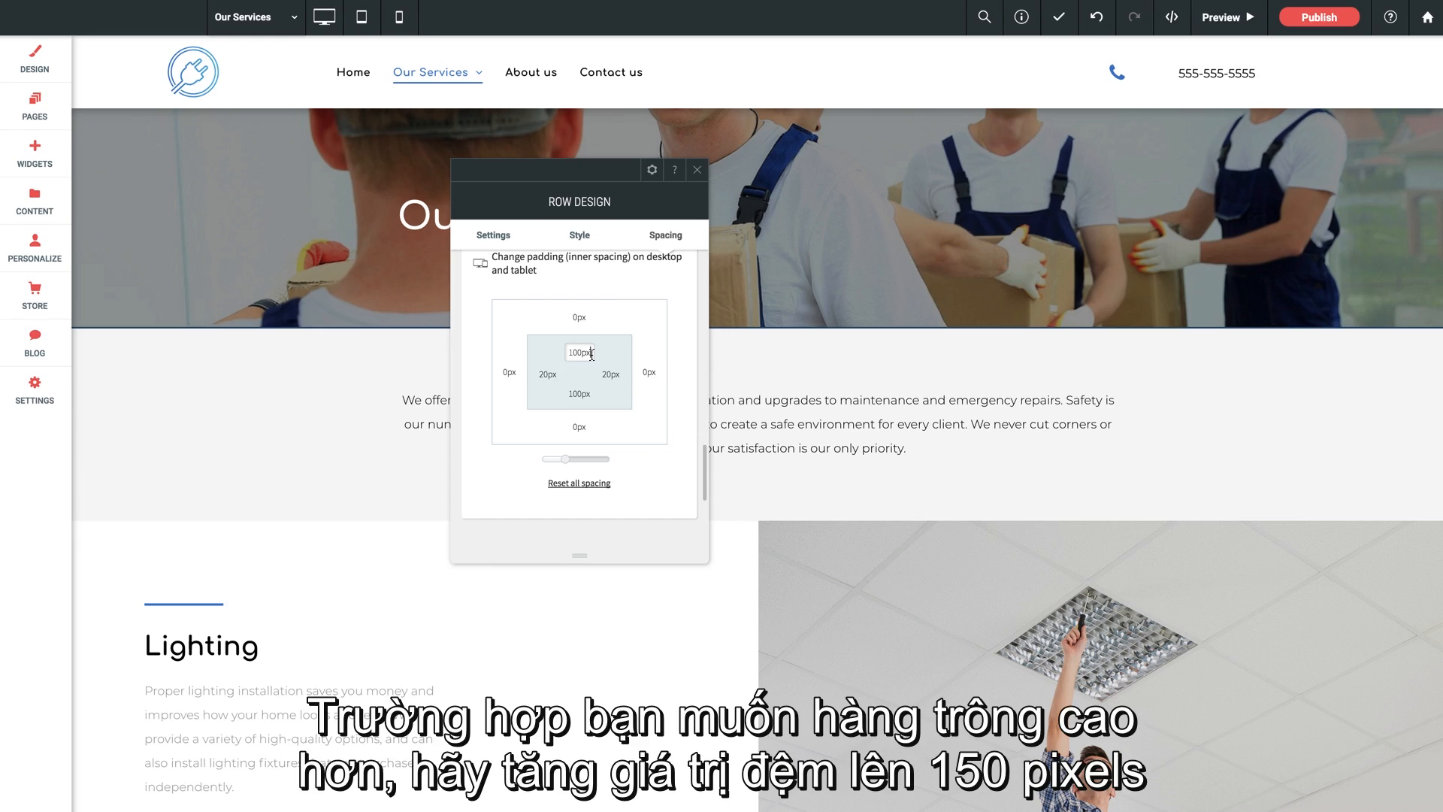
{"action": "double_click", "coordinate": [591, 354]}
{"action": "type", "text": "150"}
{"action": "double_click", "coordinate": [579, 392]}
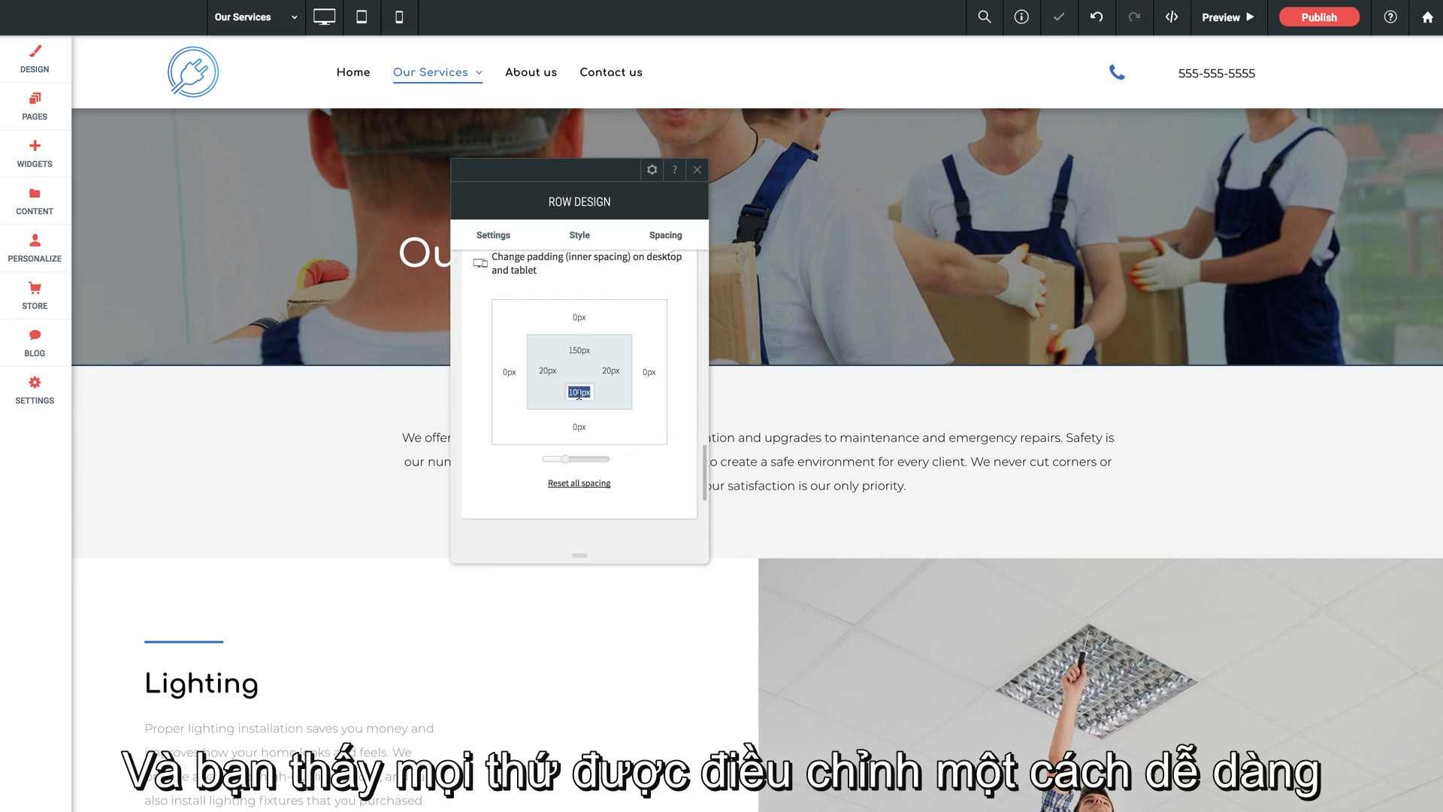
{"action": "type", "text": "150"}
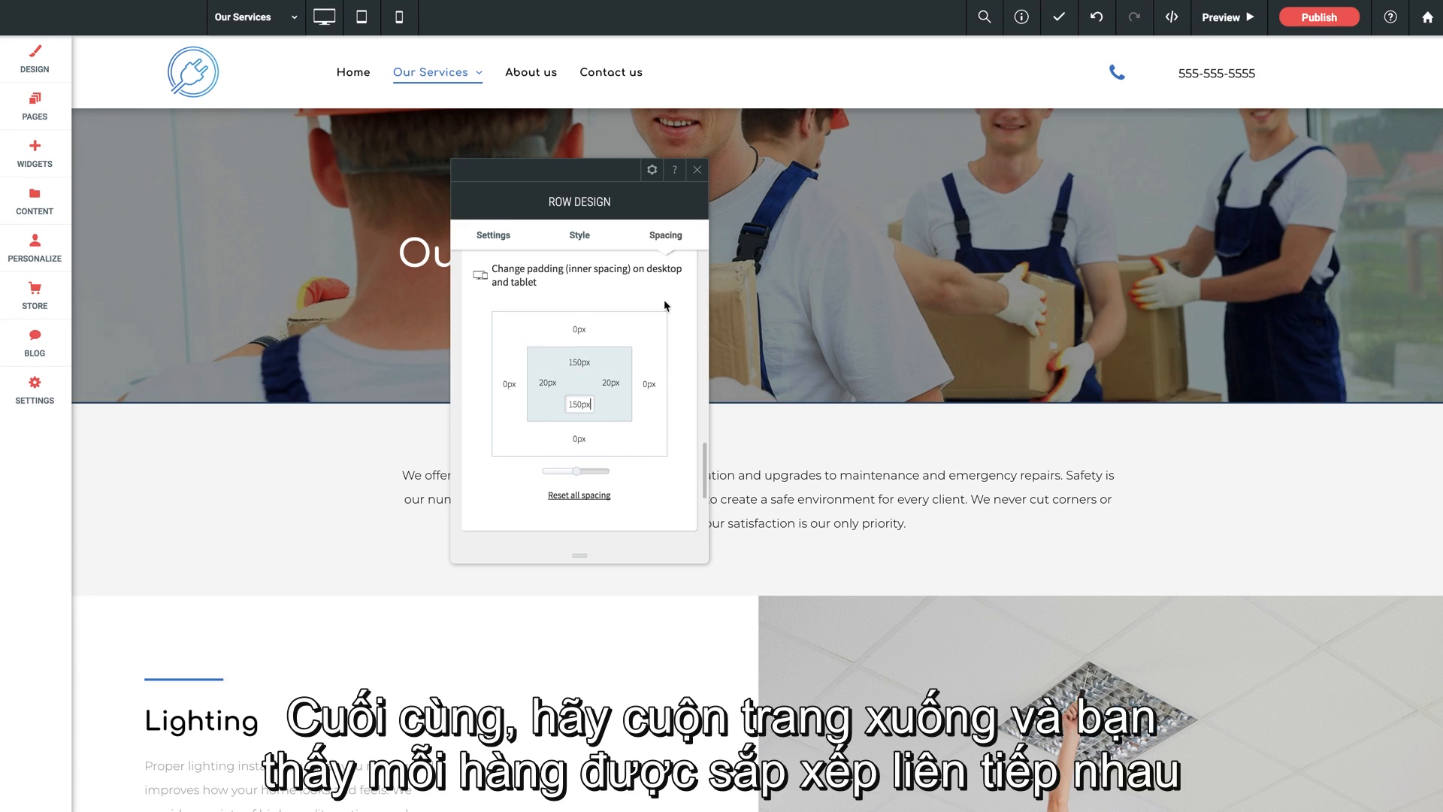
{"action": "left_click", "coordinate": [697, 170]}
- Look over the stacked service rows and move the blue divider line in the Lighting row to just below the Lighting heading
{"action": "scroll", "coordinate": [440, 453], "scroll_direction": "down", "scroll_amount": 4}
{"action": "scroll", "coordinate": [451, 458], "scroll_direction": "down", "scroll_amount": 1}
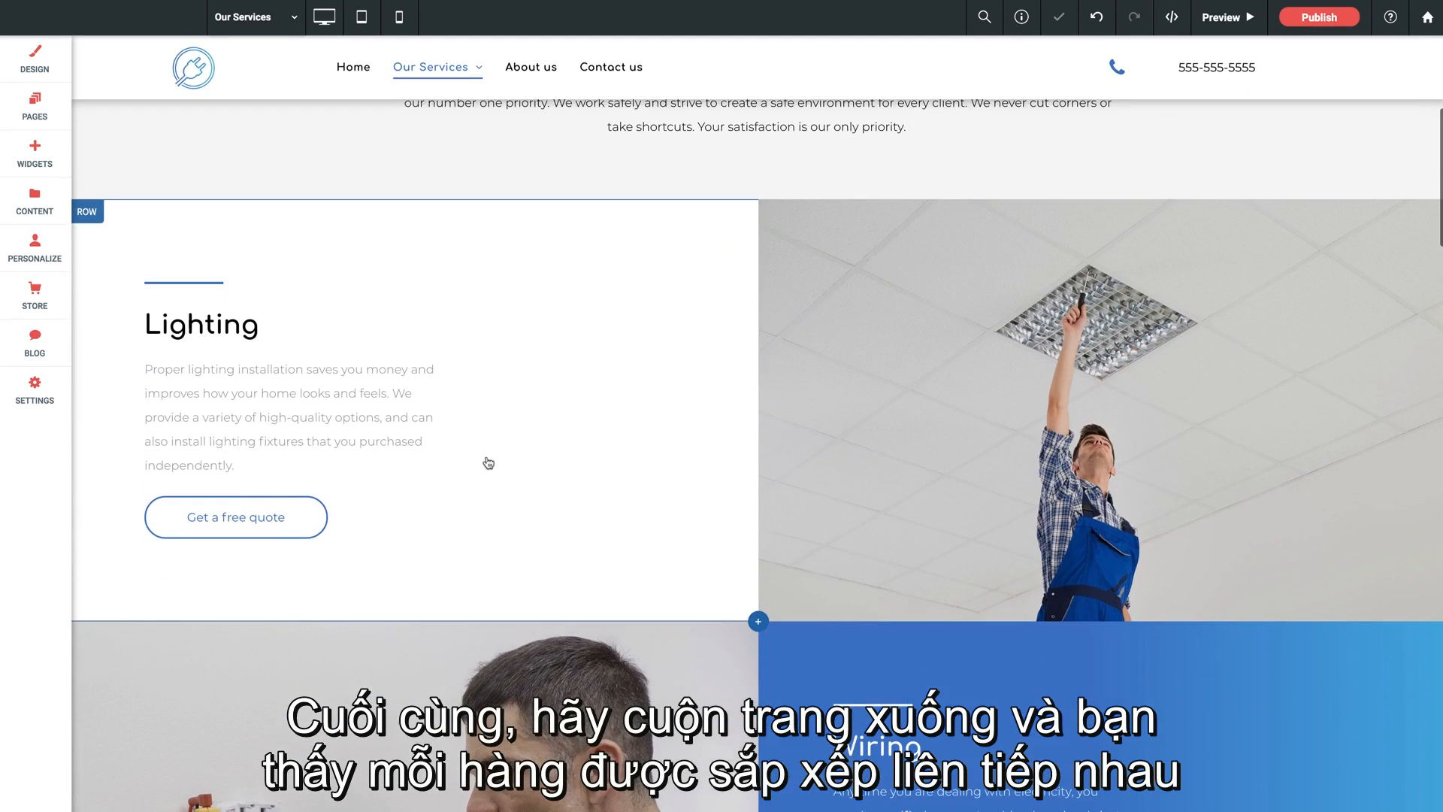
{"action": "scroll", "coordinate": [517, 437], "scroll_direction": "down", "scroll_amount": 1}
{"action": "scroll", "coordinate": [517, 437], "scroll_direction": "down", "scroll_amount": 2}
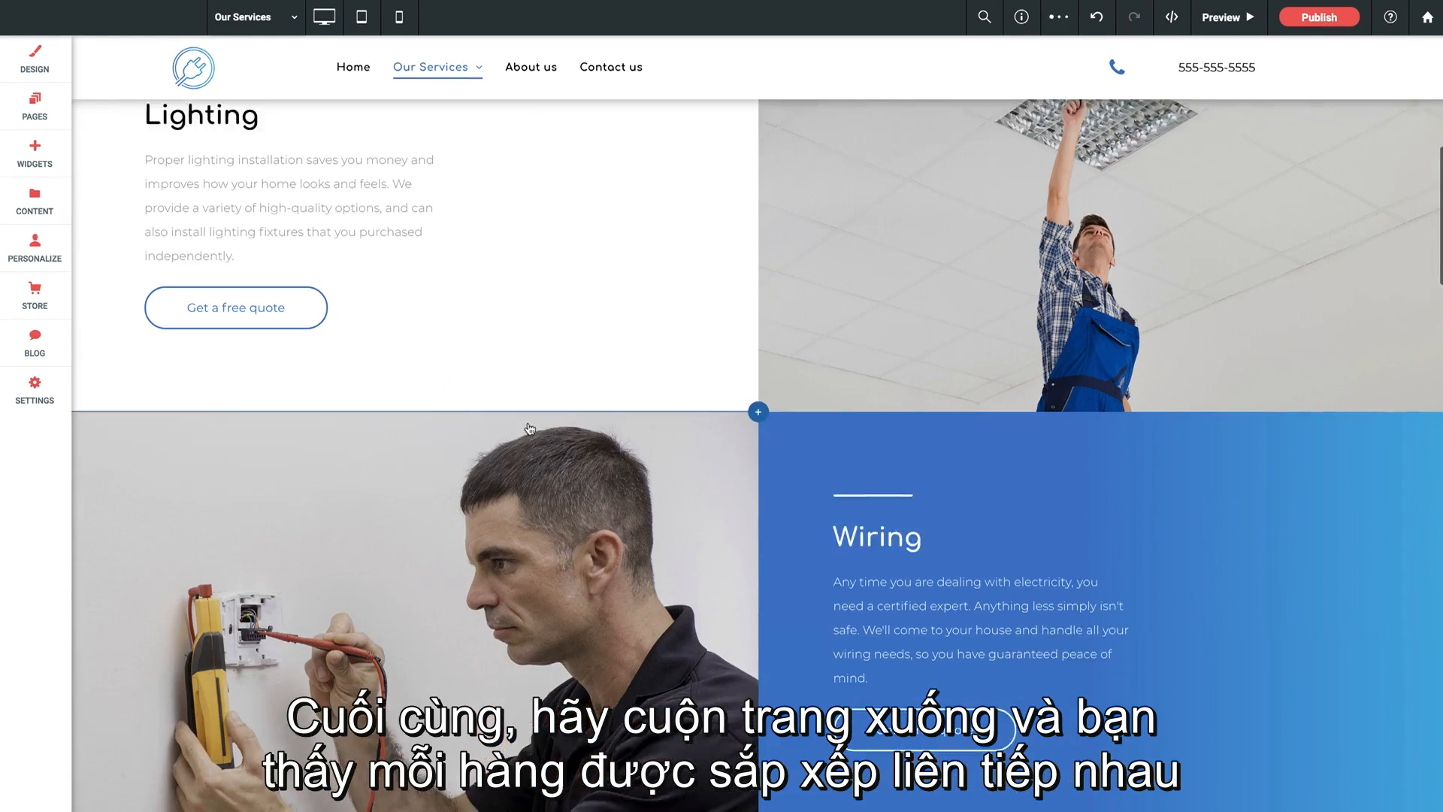
{"action": "scroll", "coordinate": [682, 518], "scroll_direction": "down", "scroll_amount": 2}
{"action": "scroll", "coordinate": [681, 518], "scroll_direction": "up", "scroll_amount": 5}
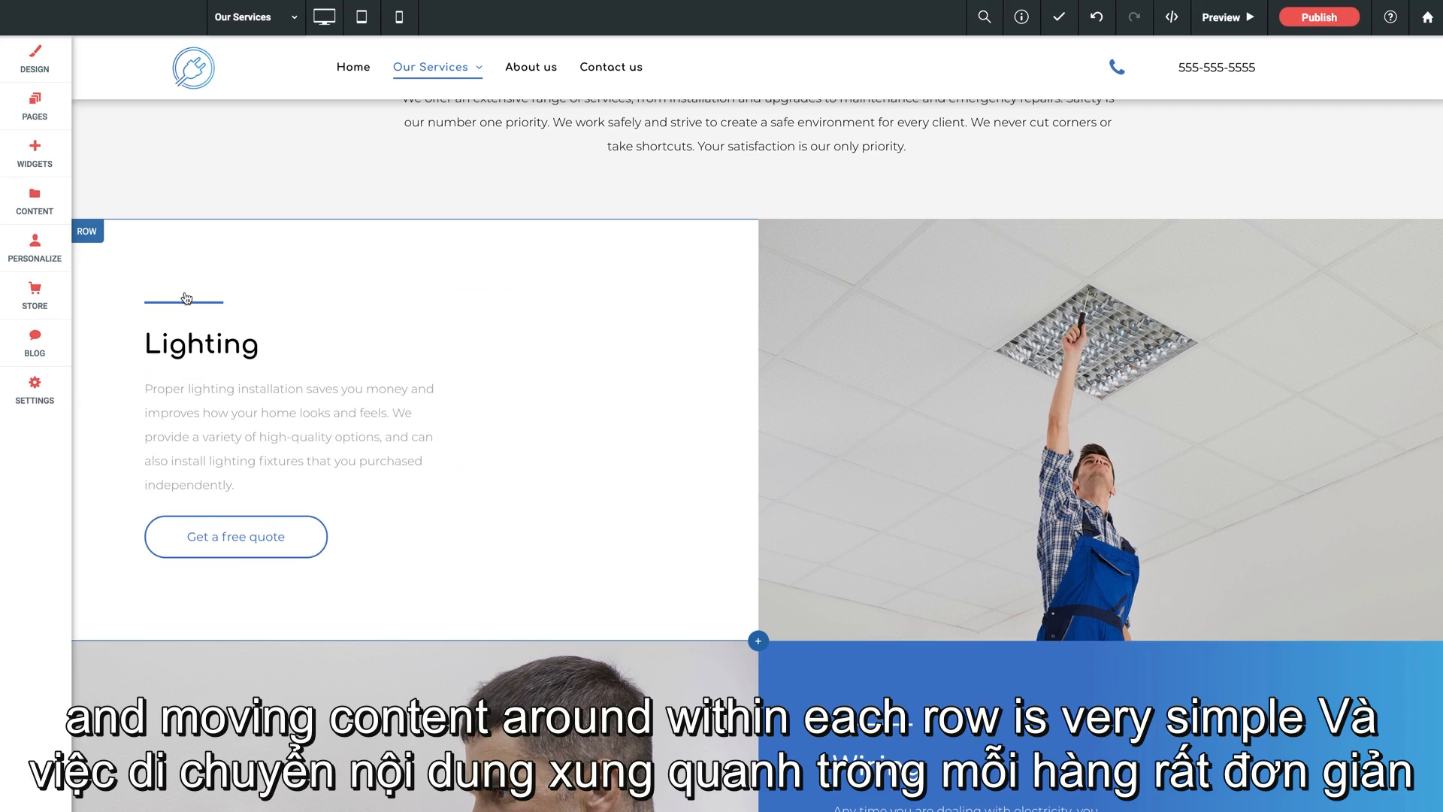
{"action": "left_click_drag", "start_coordinate": [183, 301], "coordinate": [167, 422]}
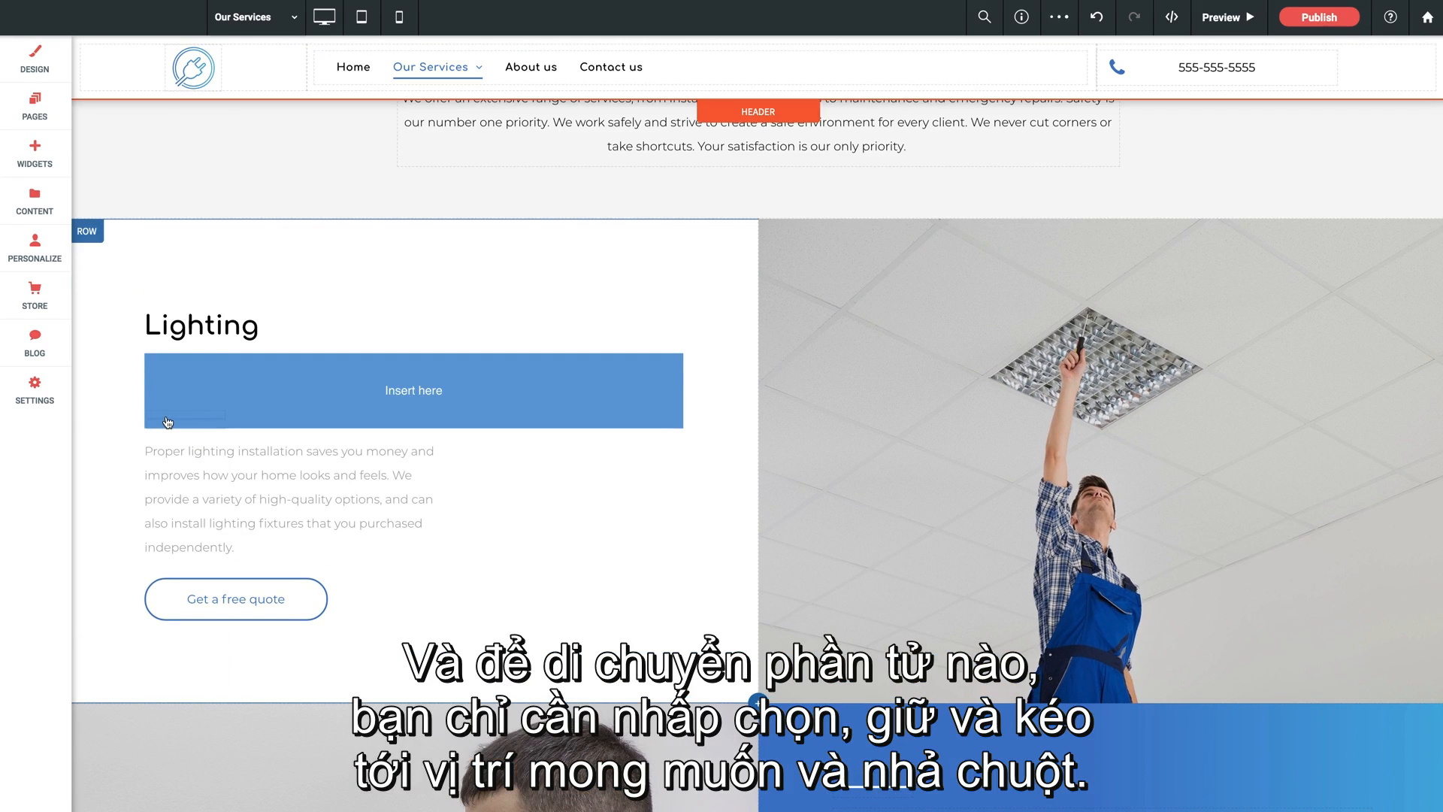